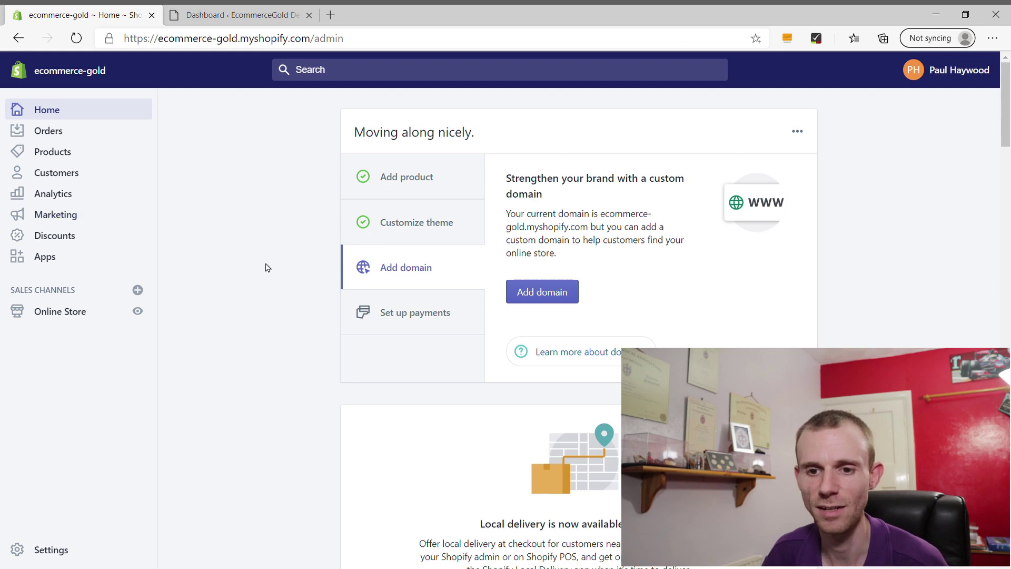
From the admin home, open the Add sales channel list via the + beside Sales Channels.
{"action": "left_click", "coordinate": [138, 290]}
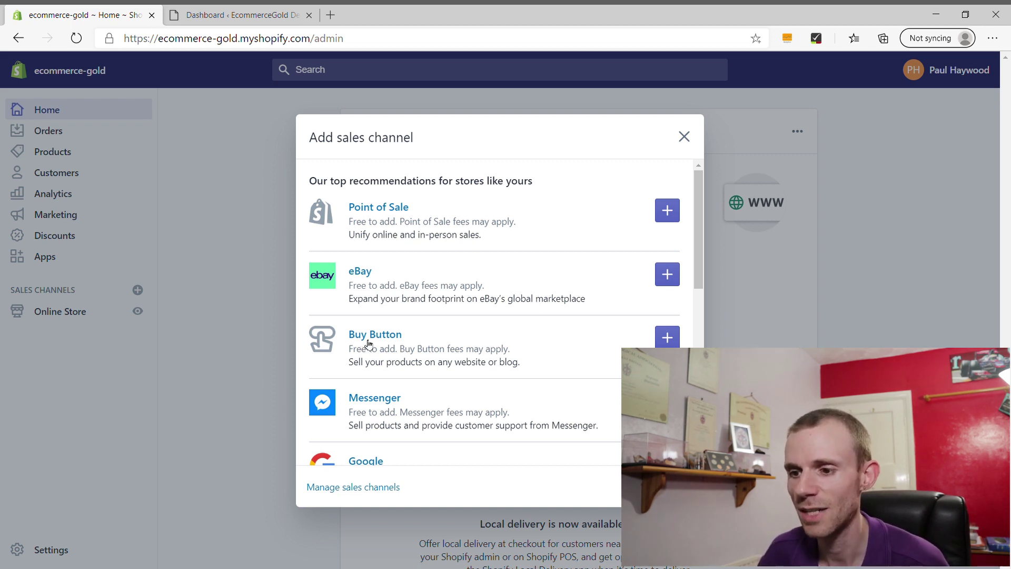
Add Buy Button from the Add sales channel dialog and wait for its app page.
{"action": "left_click", "coordinate": [667, 337]}
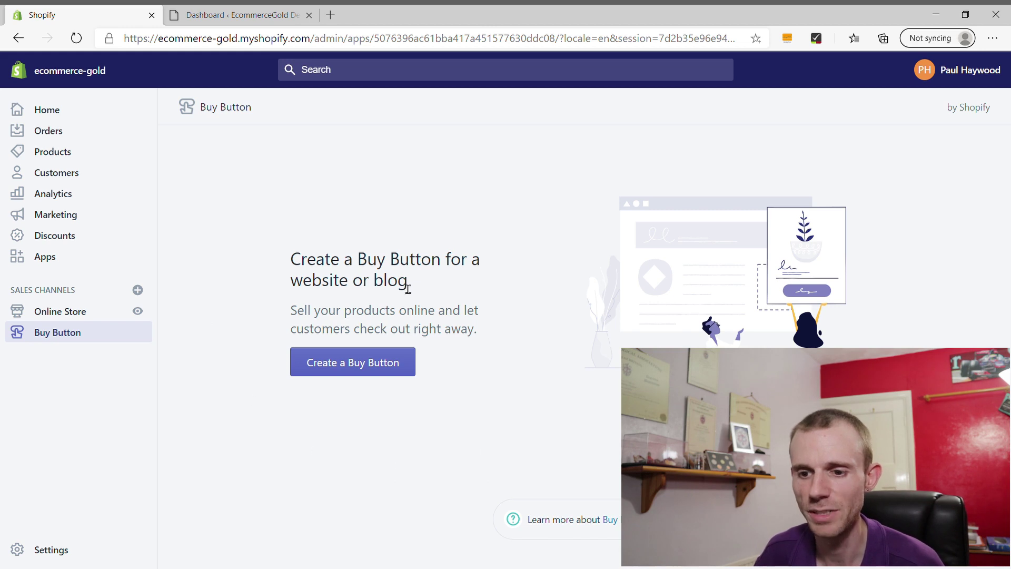
Create a Product Buy Button for the Sterling Silver Trilogy Proposal Ring.
{"action": "left_click", "coordinate": [341, 368]}
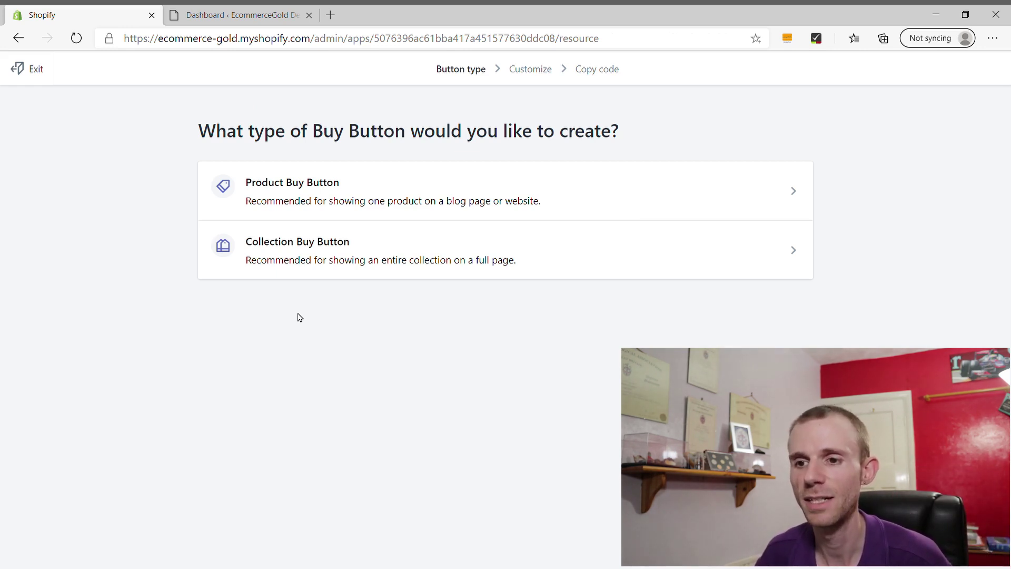
{"action": "left_click", "coordinate": [451, 205]}
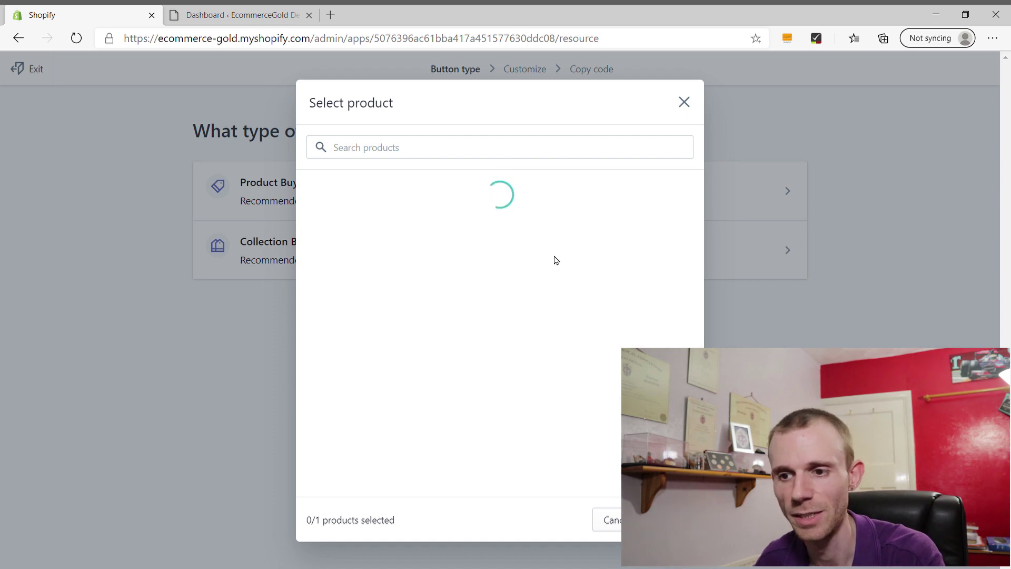
{"action": "left_click", "coordinate": [460, 255]}
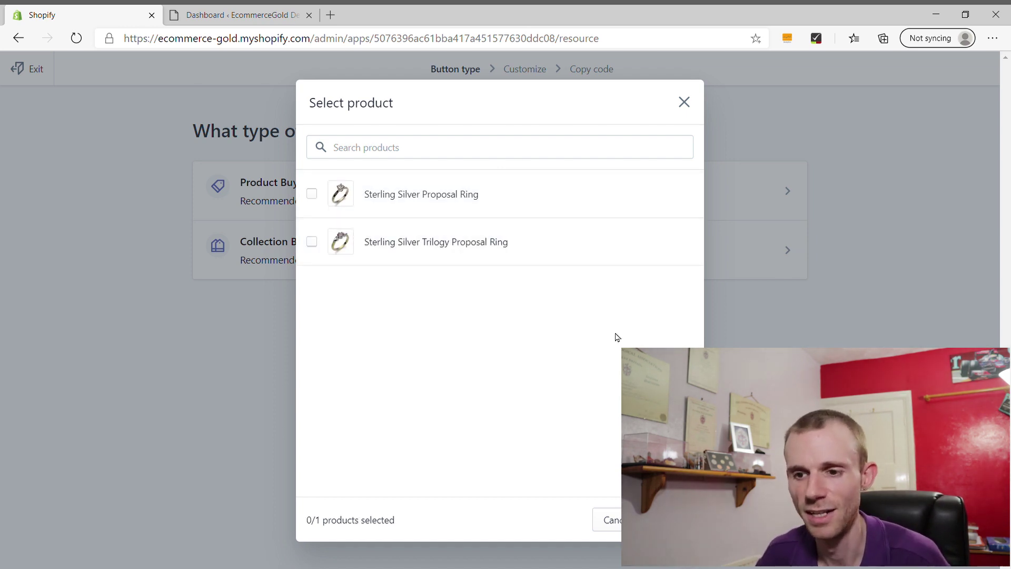
{"action": "left_click", "coordinate": [541, 253]}
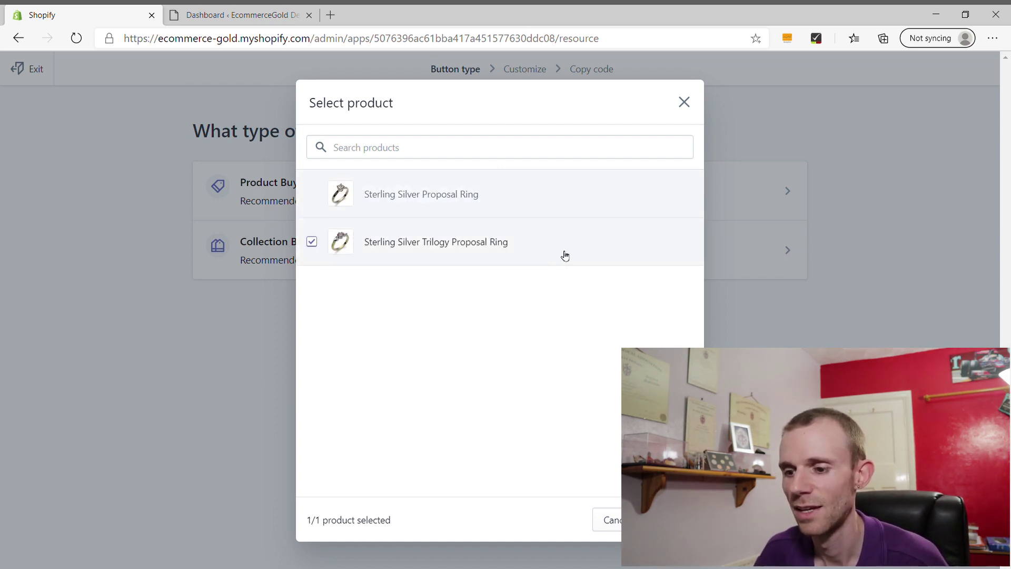
{"action": "left_click", "coordinate": [669, 520]}
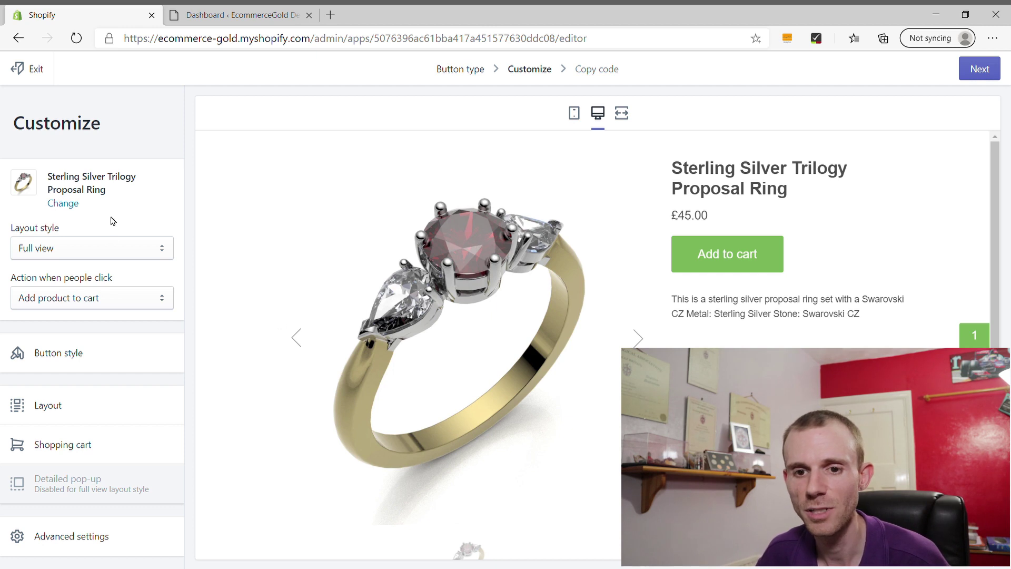
Compare the Basic and Classic layout styles, then return to Full view.
{"action": "left_click", "coordinate": [79, 270]}
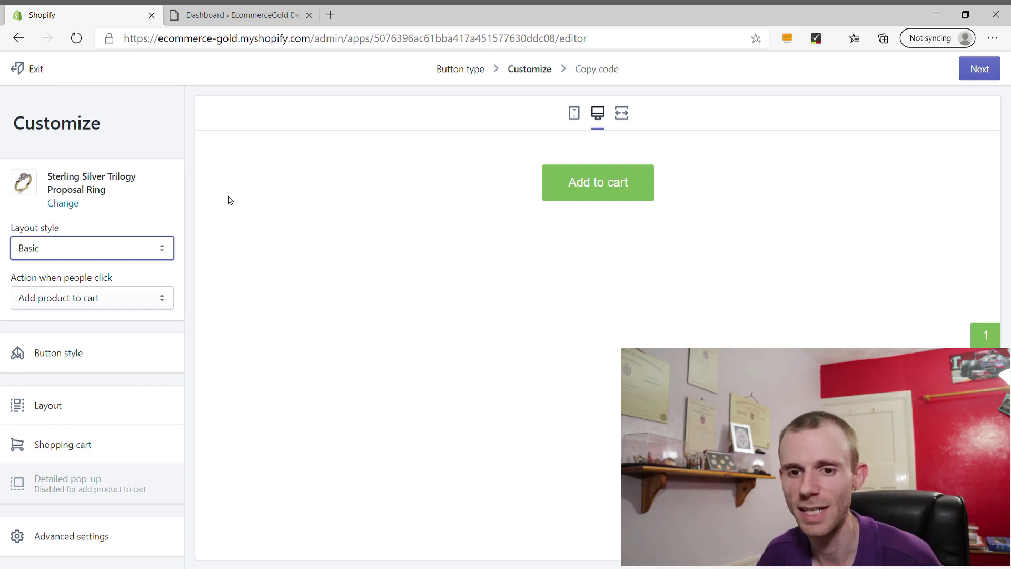
{"action": "key", "text": "Down"}
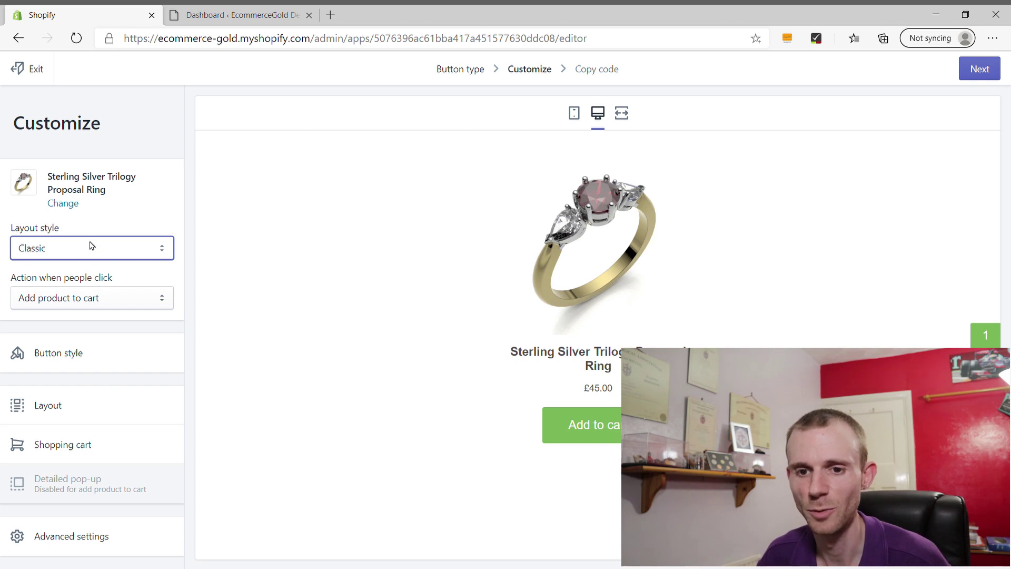
{"action": "left_click", "coordinate": [68, 295]}
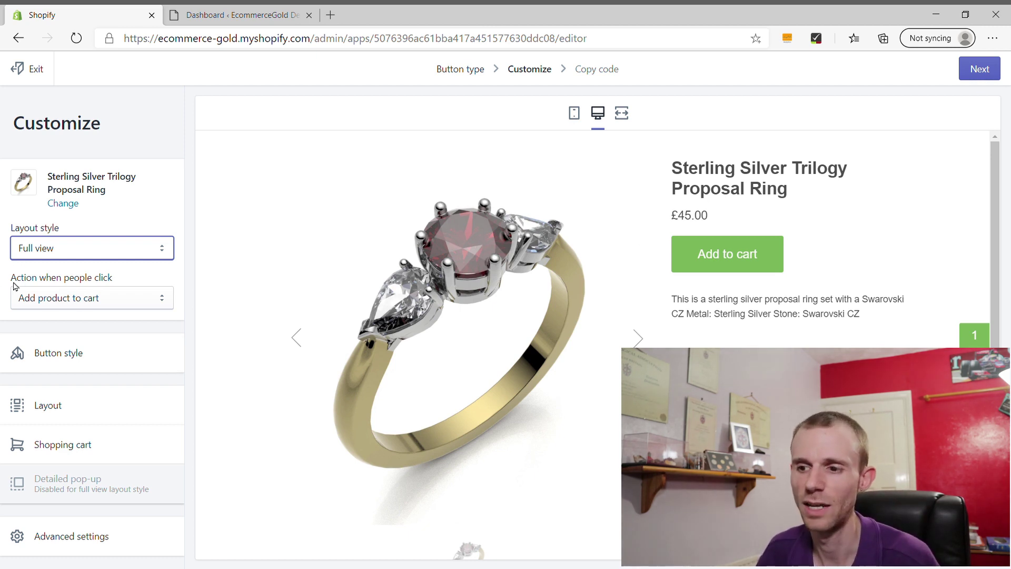
Try Direct to checkout, revert to Add product to cart, and bring up Button style settings.
{"action": "left_click", "coordinate": [100, 300]}
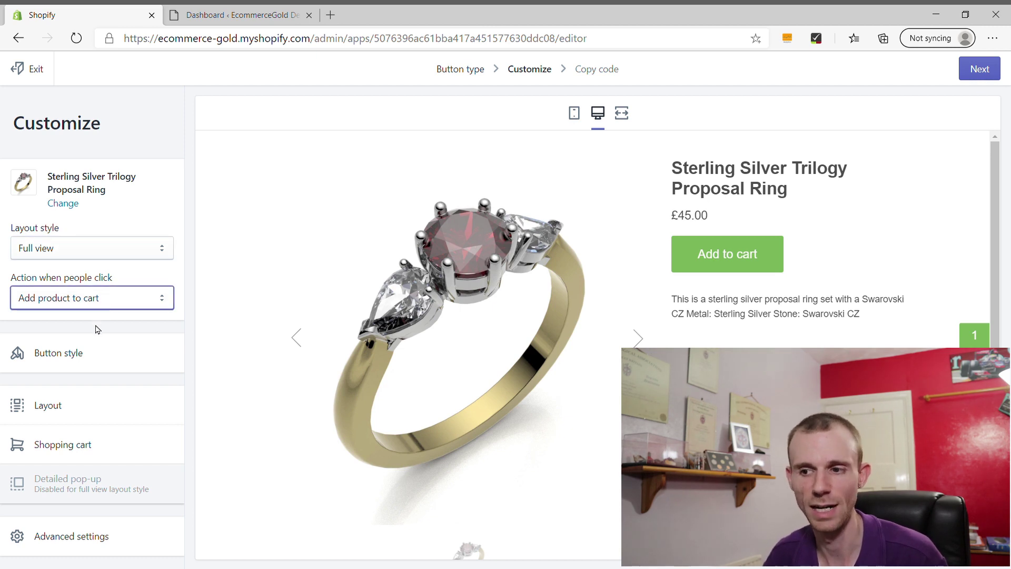
{"action": "key", "text": "Down"}
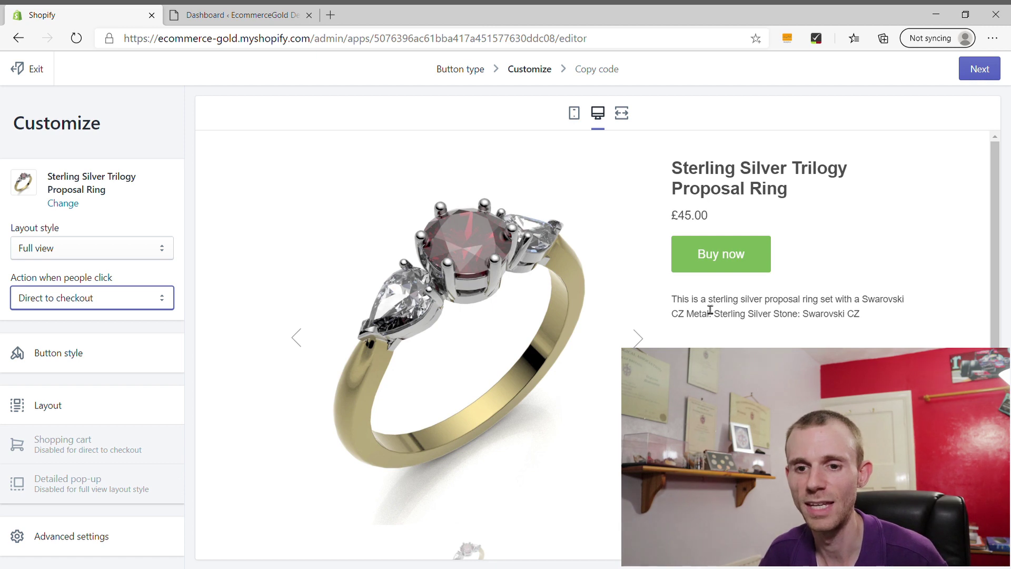
{"action": "left_click", "coordinate": [97, 311]}
{"action": "left_click", "coordinate": [103, 332]}
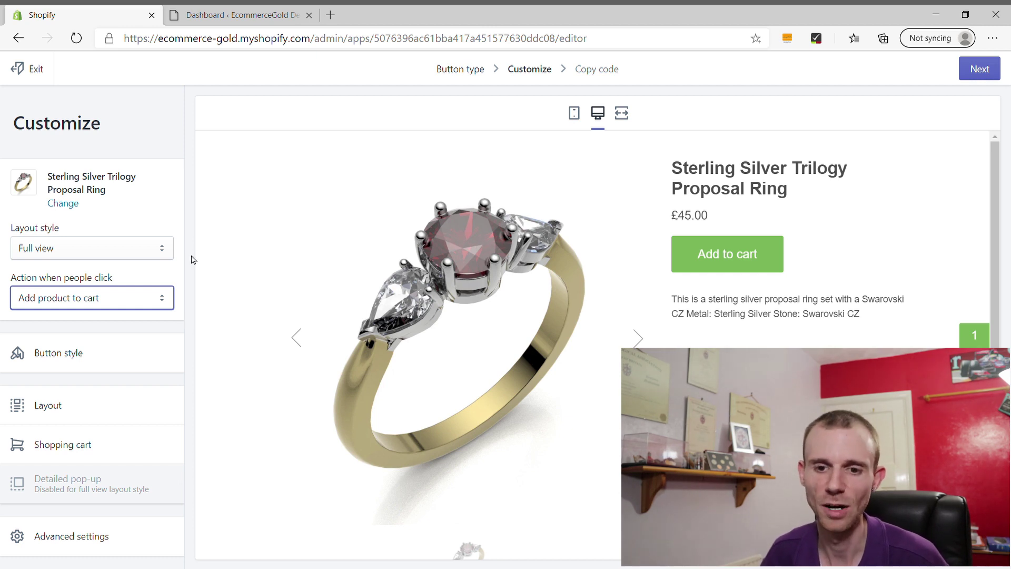
{"action": "left_click", "coordinate": [66, 357]}
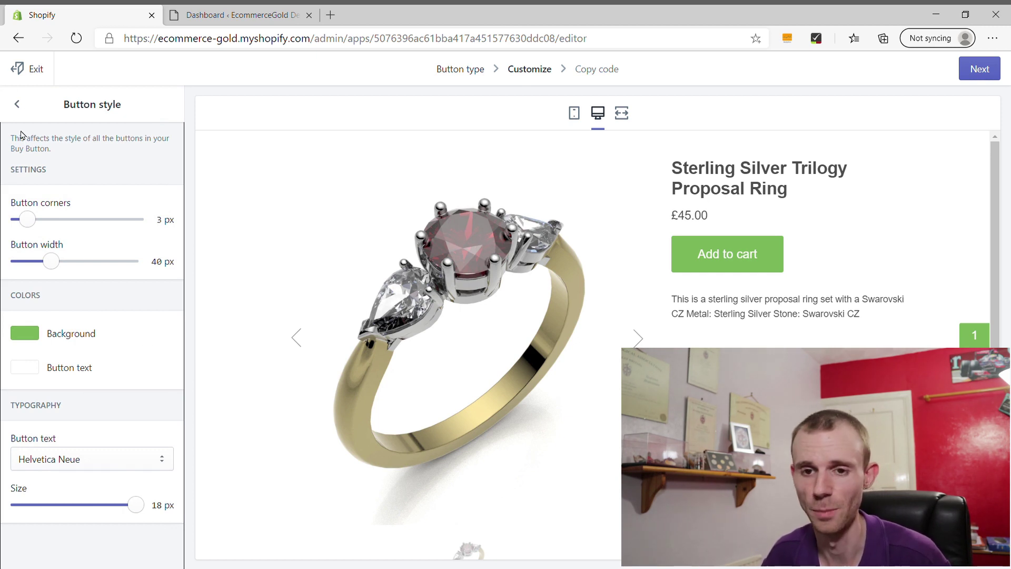
Enable Show quantity field in the Buy Button's Layout settings.
{"action": "left_click", "coordinate": [25, 105]}
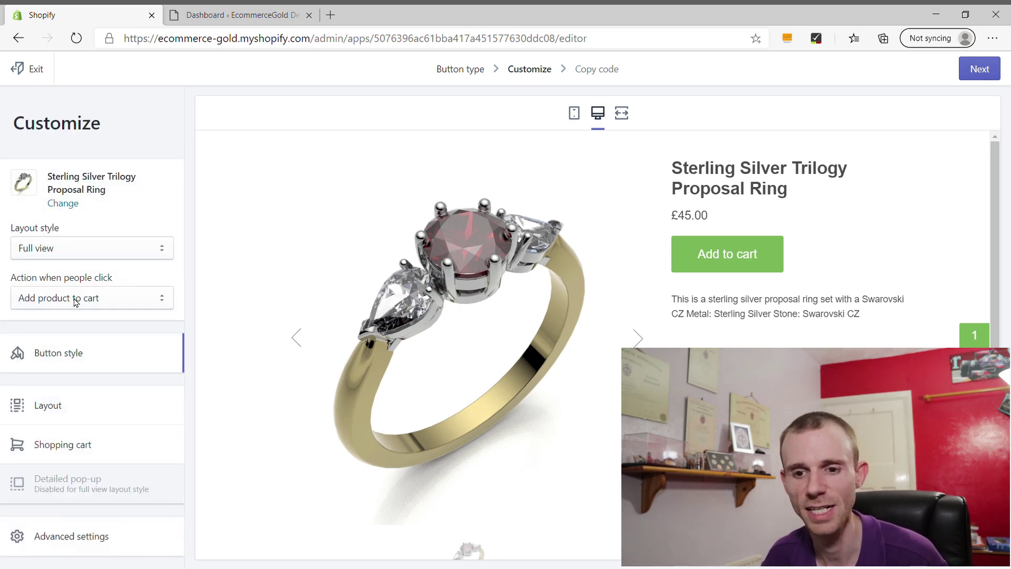
{"action": "left_click", "coordinate": [79, 404]}
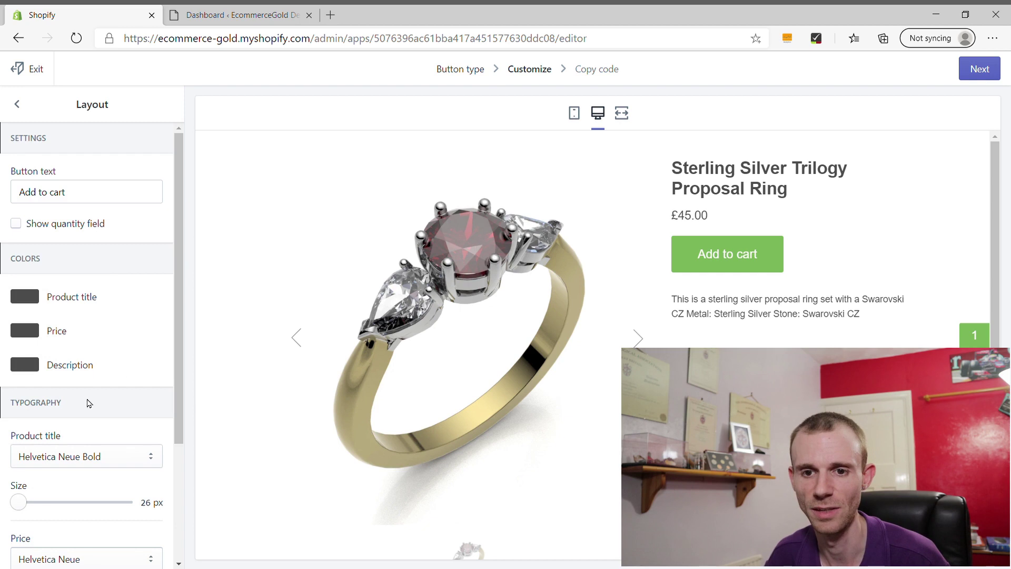
{"action": "left_click", "coordinate": [88, 226]}
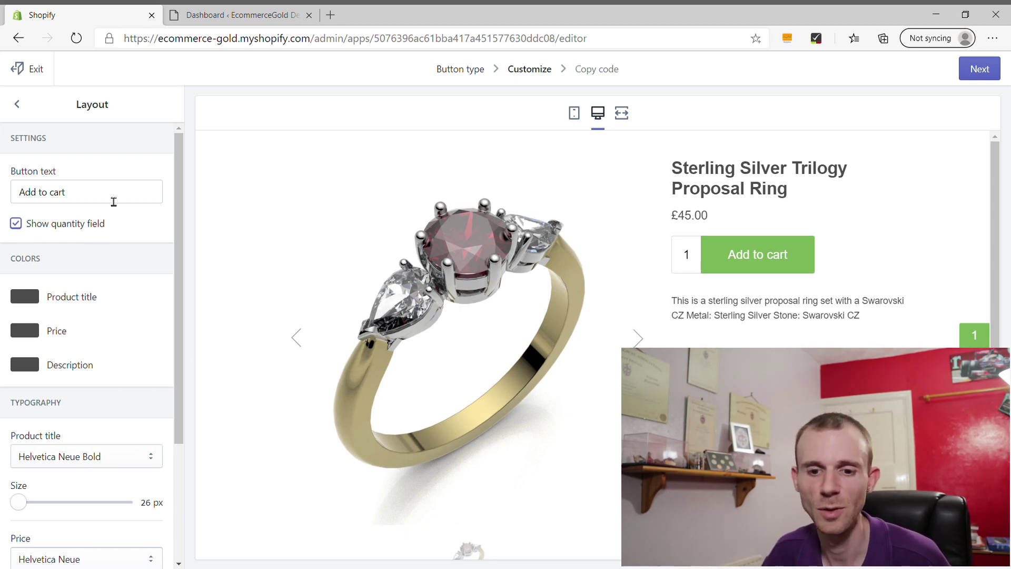
{"action": "scroll", "coordinate": [110, 205], "scroll_direction": "down", "scroll_amount": 3}
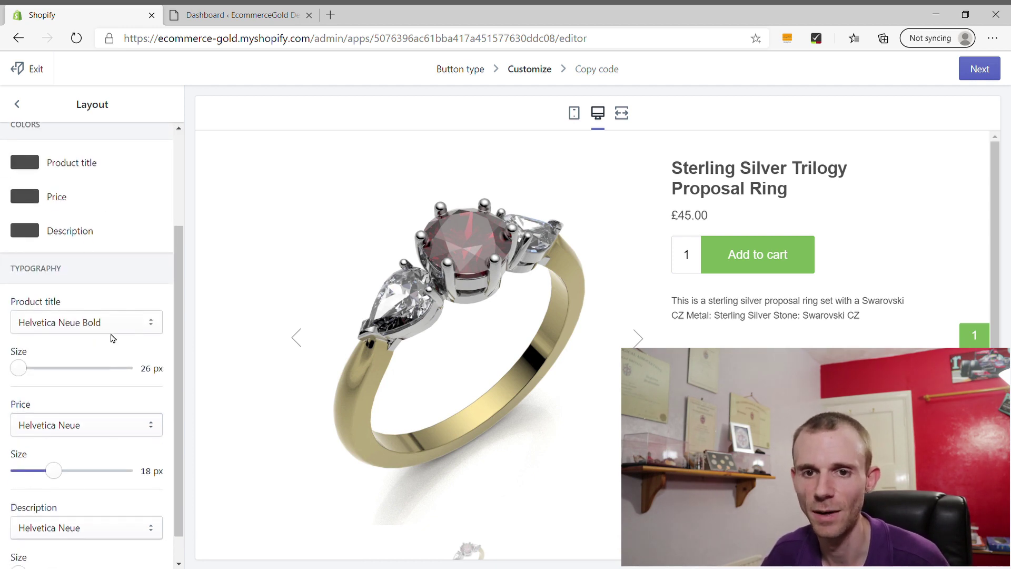
{"action": "scroll", "coordinate": [111, 337], "scroll_direction": "up", "scroll_amount": 3}
Review the Advanced checkout settings, then continue to the Copy code step.
{"action": "left_click", "coordinate": [17, 104]}
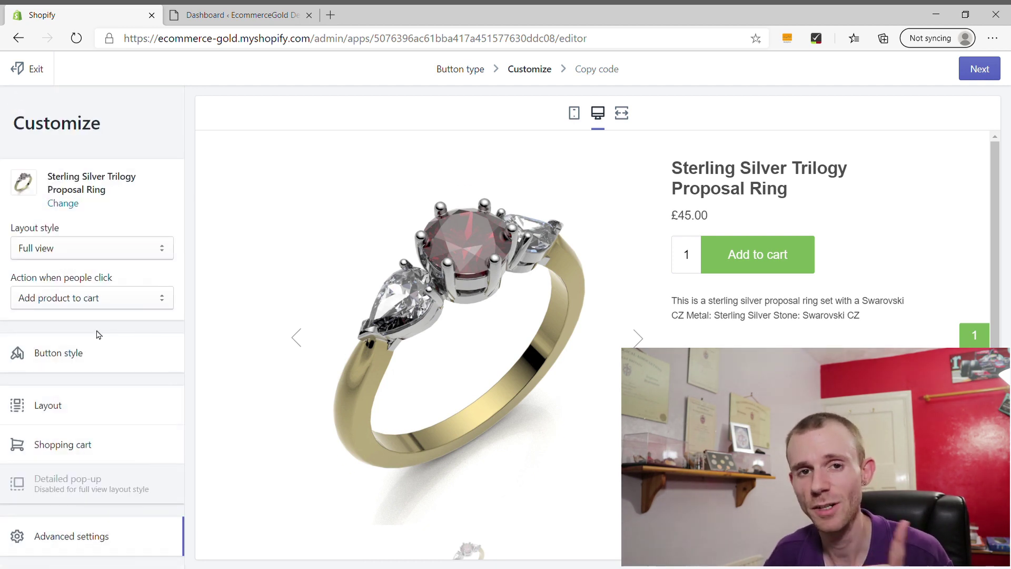
{"action": "left_click", "coordinate": [108, 535]}
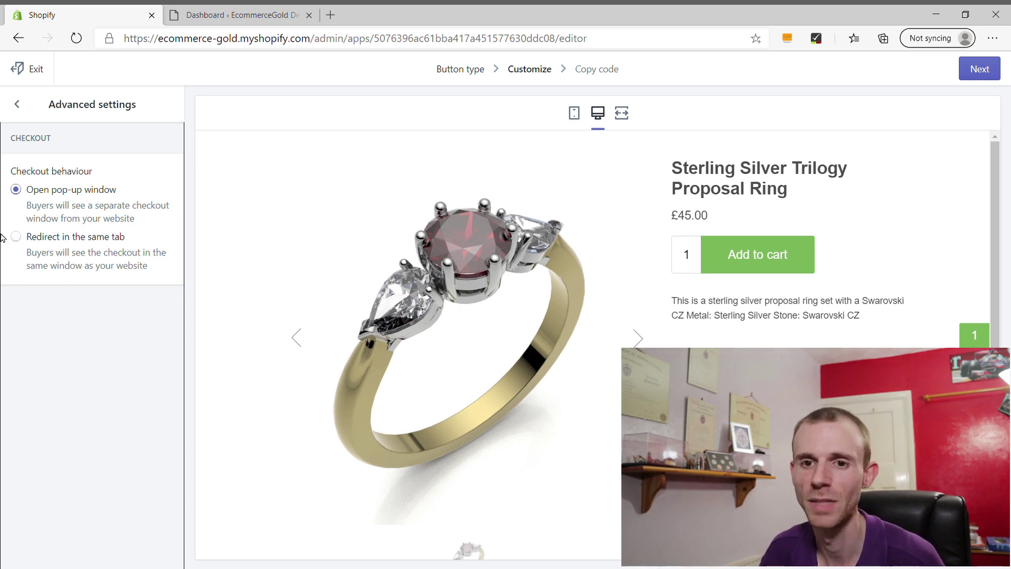
{"action": "left_click", "coordinate": [18, 104]}
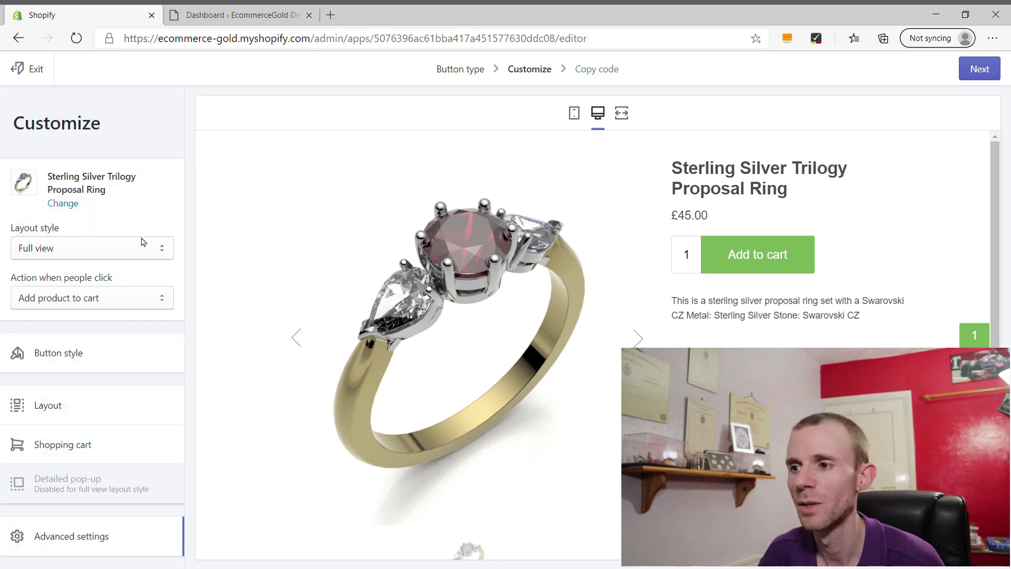
{"action": "left_click", "coordinate": [997, 73]}
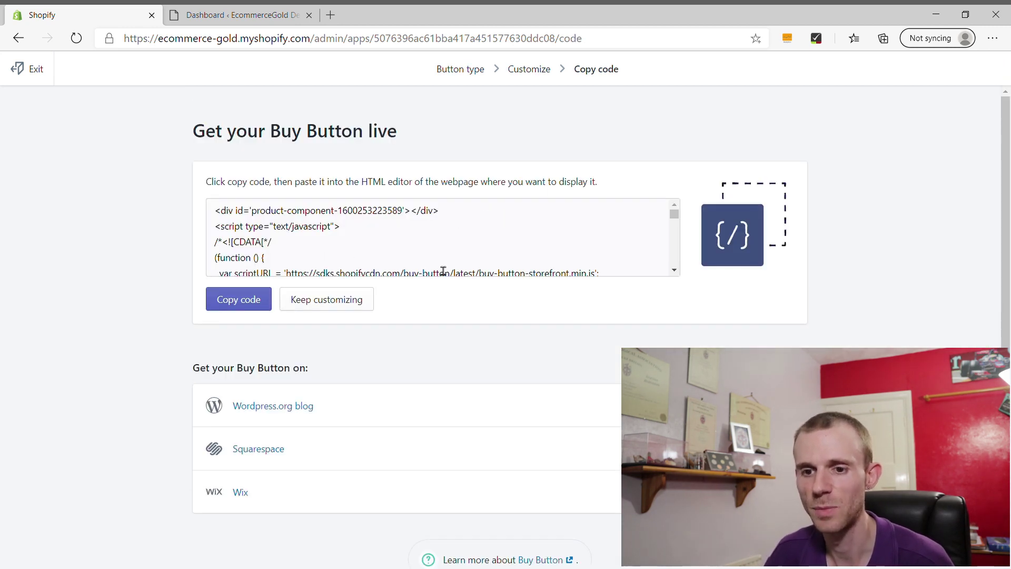
Copy the Buy Button embed code and switch to the WordPress Dashboard tab.
{"action": "left_click", "coordinate": [253, 301]}
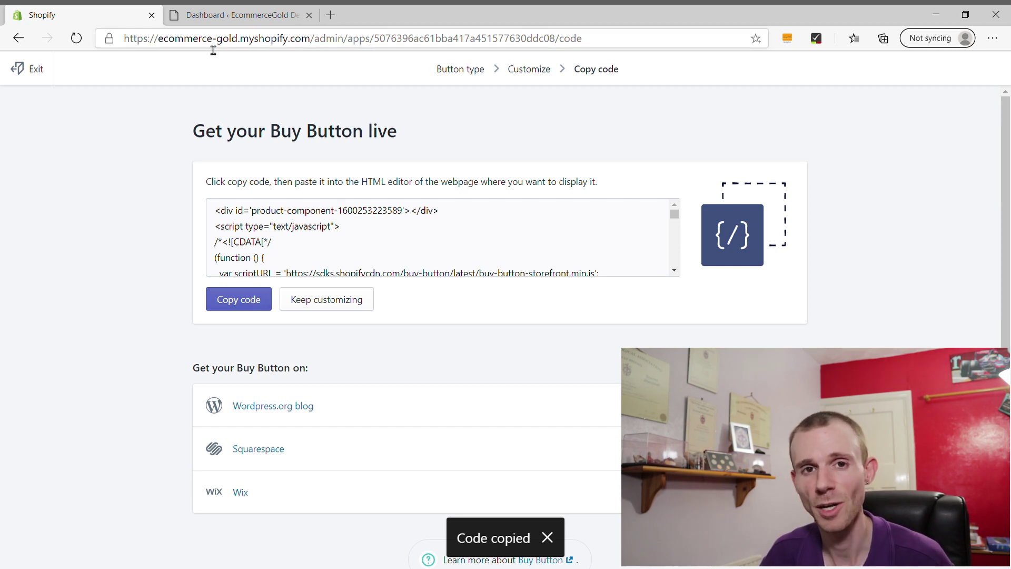
{"action": "left_click", "coordinate": [230, 15]}
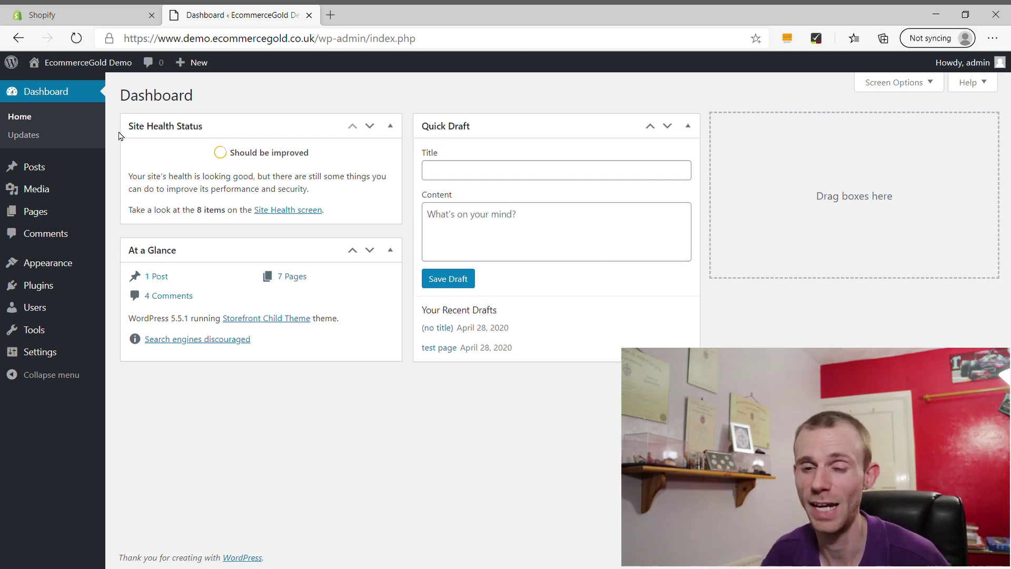
Add a new WordPress page titled 'Sterling Silver Trilogy Ring' and open the block inserter.
{"action": "left_click", "coordinate": [35, 212]}
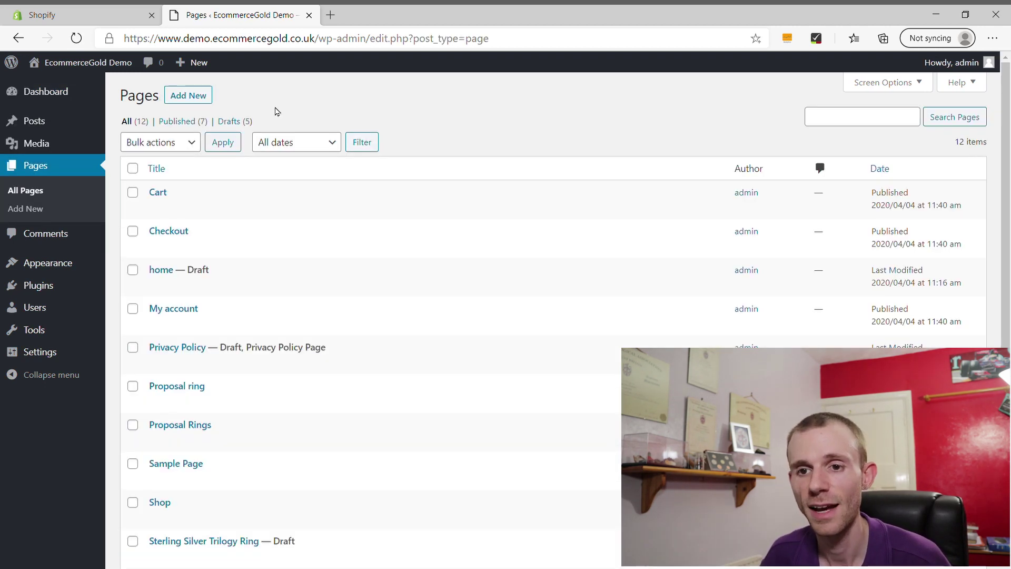
{"action": "left_click", "coordinate": [198, 103]}
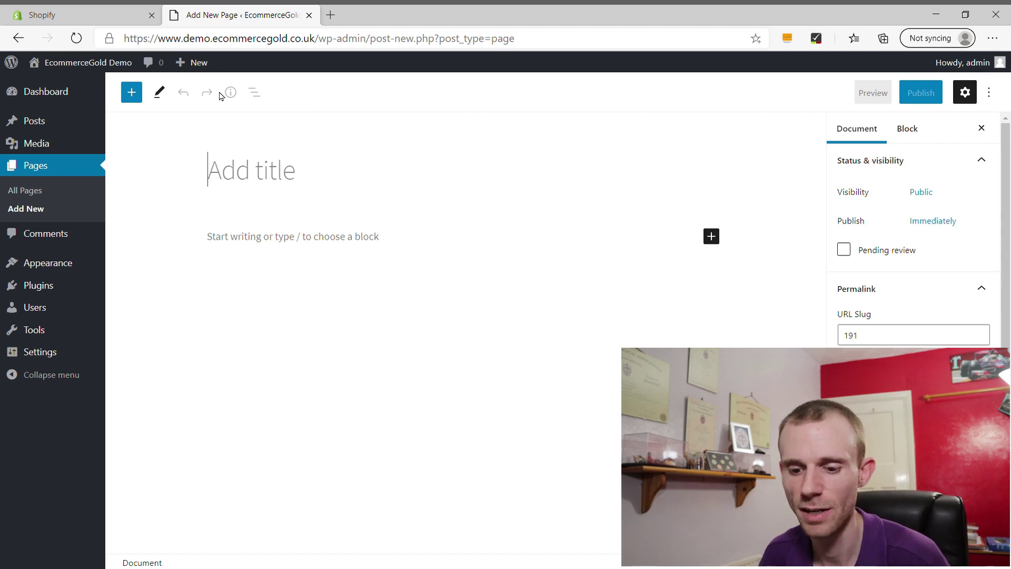
{"action": "type", "text": "Sterln"}
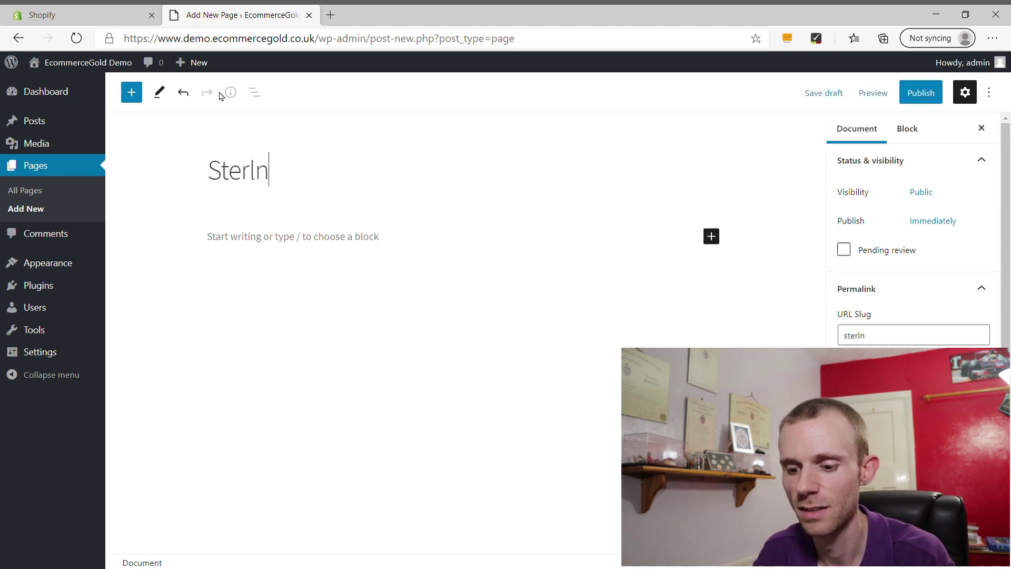
{"action": "key", "text": "BackSpace"}
{"action": "type", "text": "ing"}
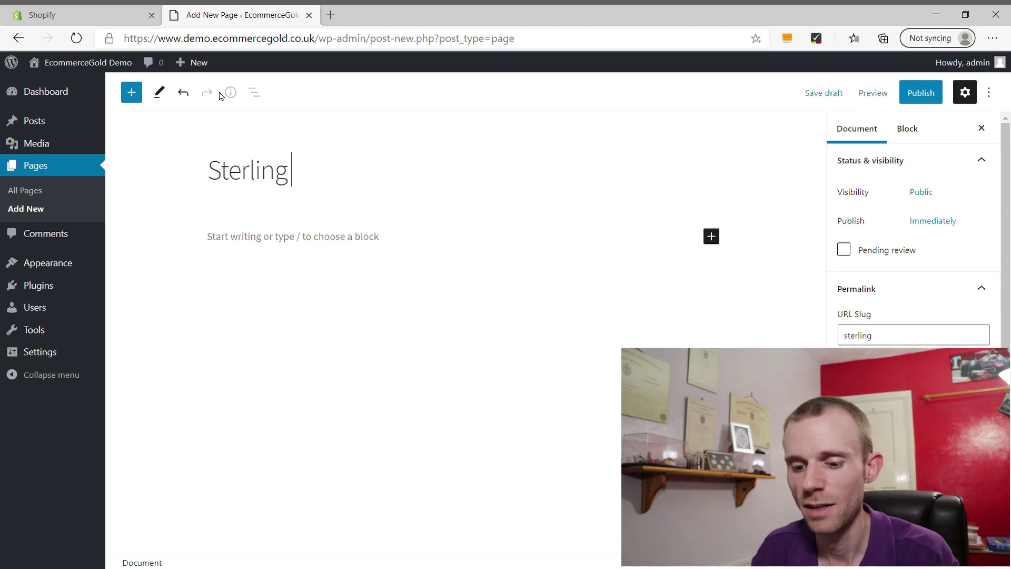
{"action": "type", "text": " Silver Tril"}
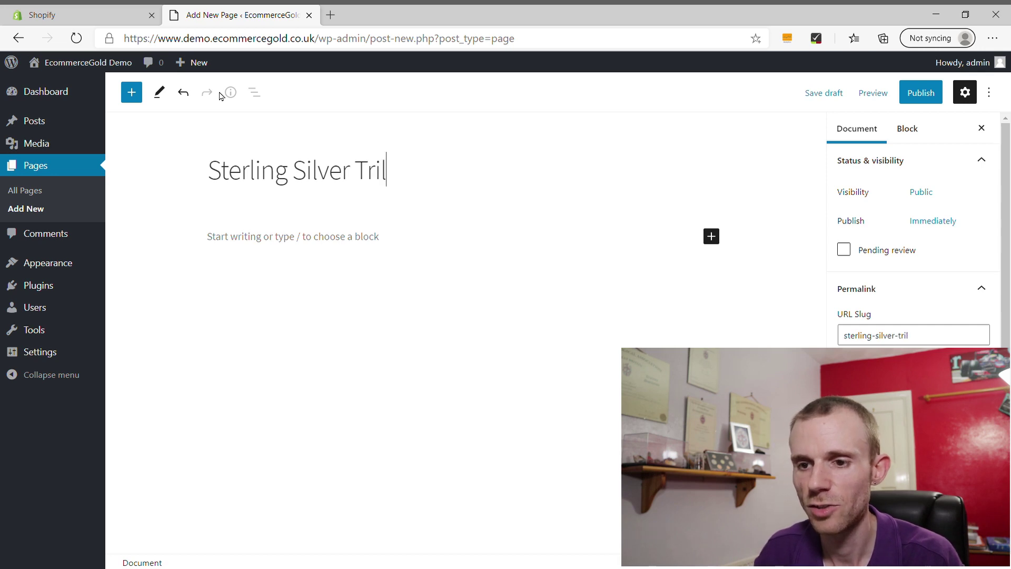
{"action": "type", "text": "ogy Ring"}
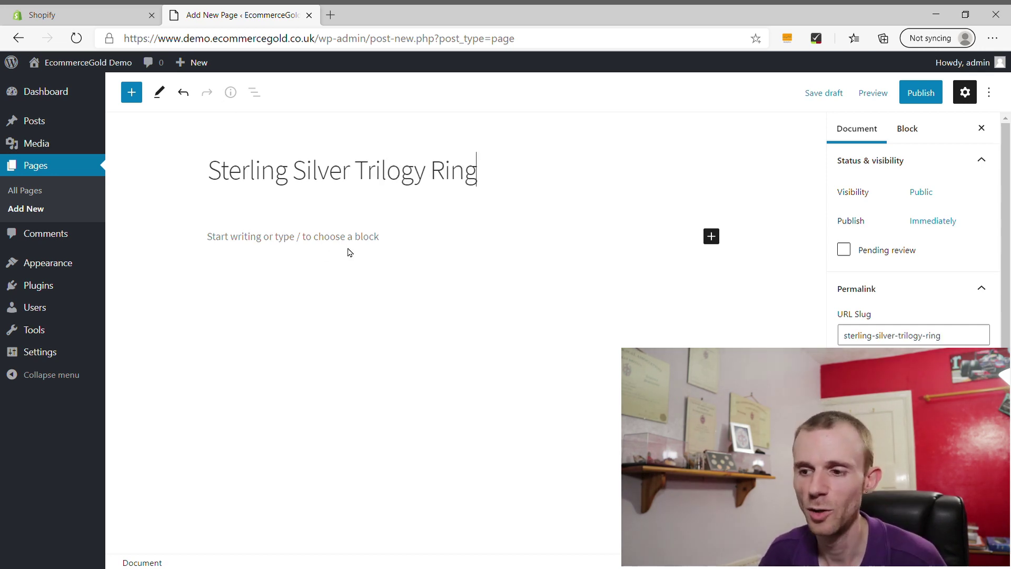
{"action": "left_click", "coordinate": [717, 237]}
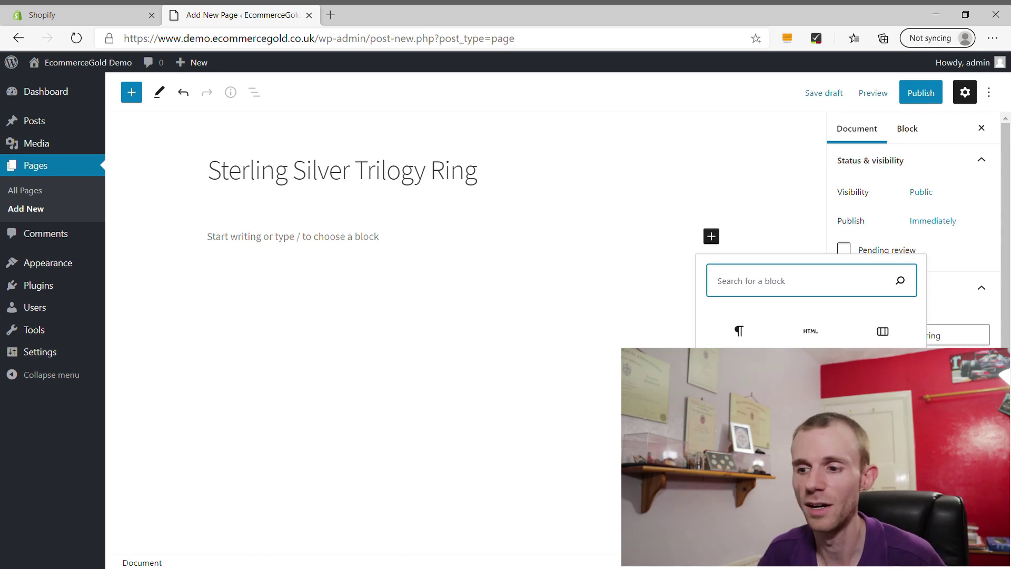
Paste the Buy Button code into a Custom HTML block and preview the ring.
{"action": "left_click", "coordinate": [809, 344]}
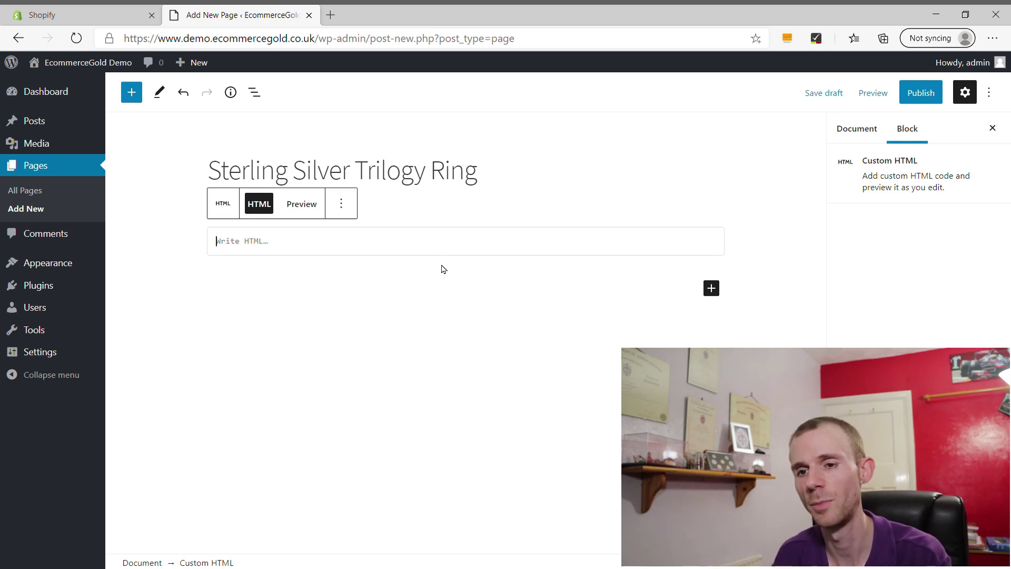
{"action": "key", "text": "ctrl+v"}
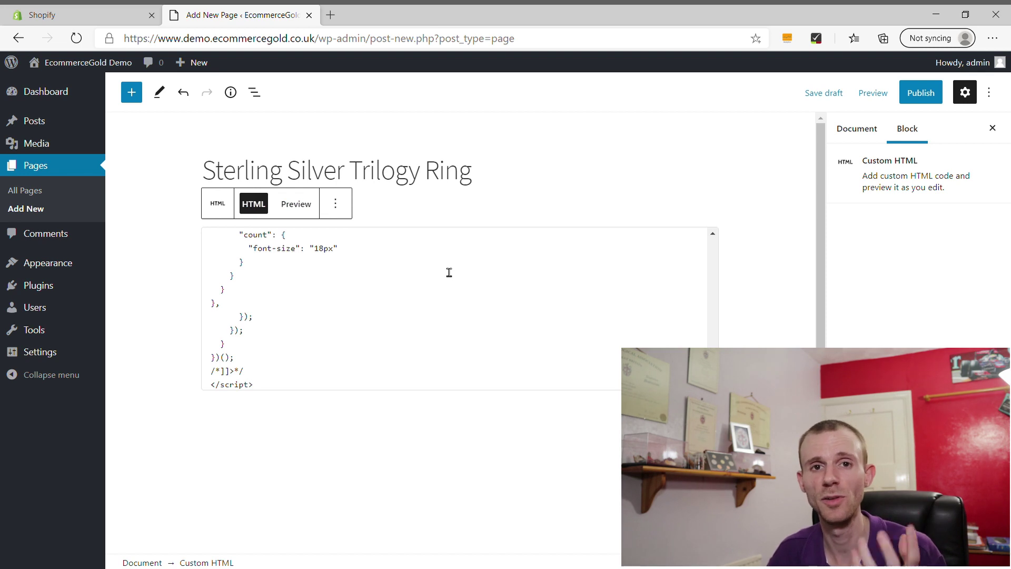
{"action": "left_click", "coordinate": [297, 205]}
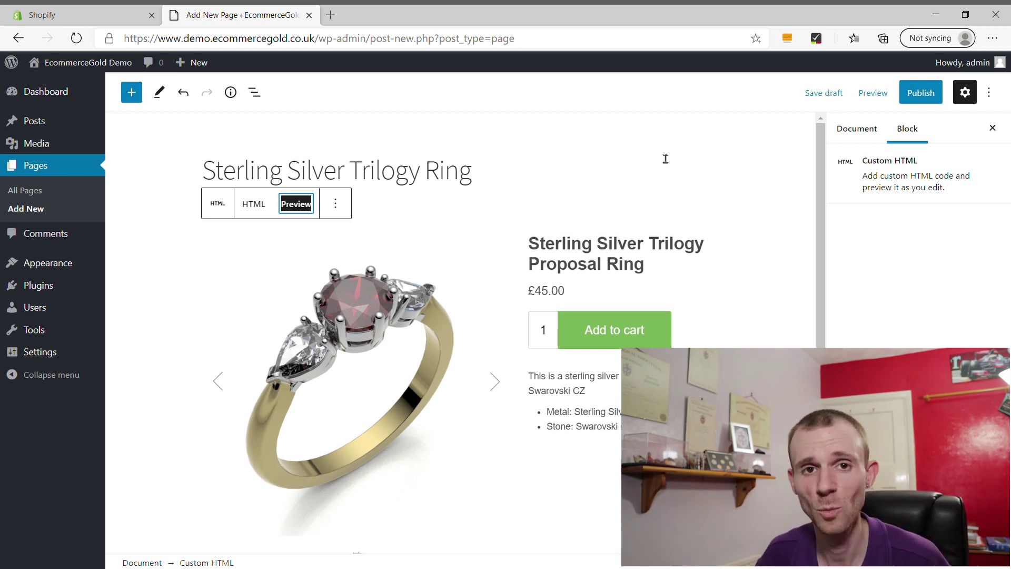
Publish the Sterling Silver Trilogy Ring page and open it via View Page.
{"action": "left_click", "coordinate": [916, 90]}
{"action": "left_click", "coordinate": [914, 88]}
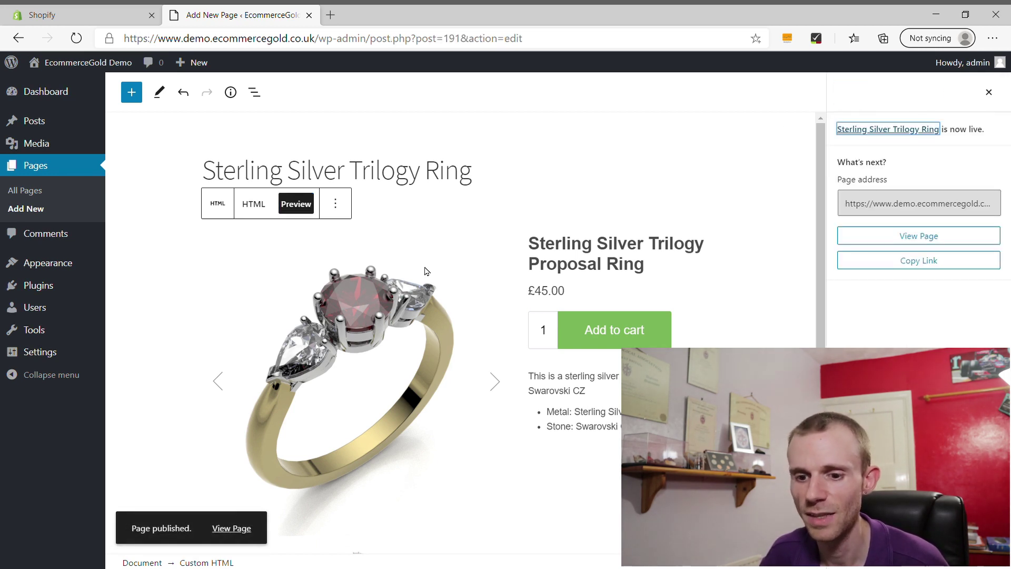
{"action": "left_click", "coordinate": [235, 528]}
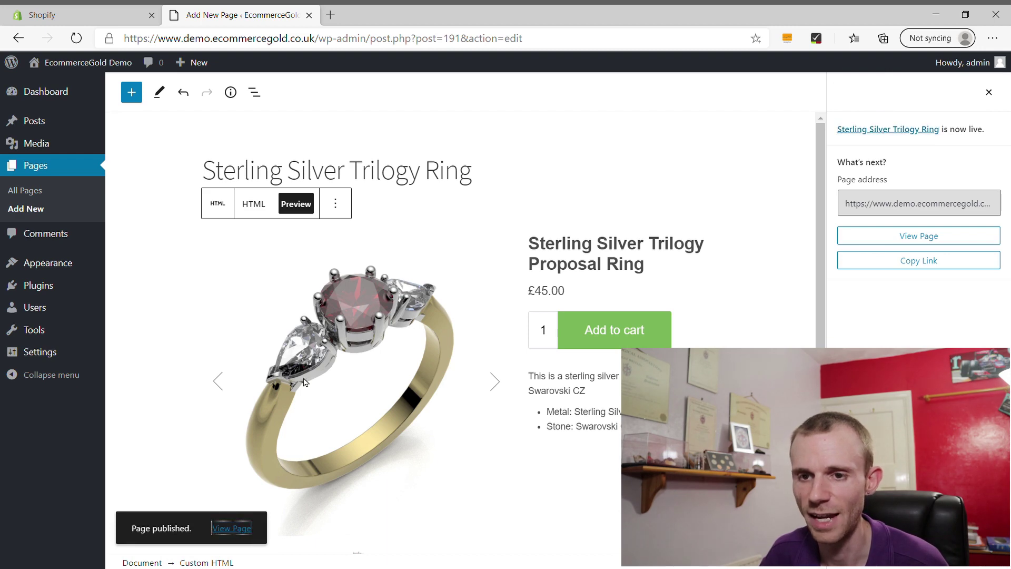
Check the live ring page with its £45.00 price and Add to cart, then close the tab.
{"action": "left_click", "coordinate": [362, 15]}
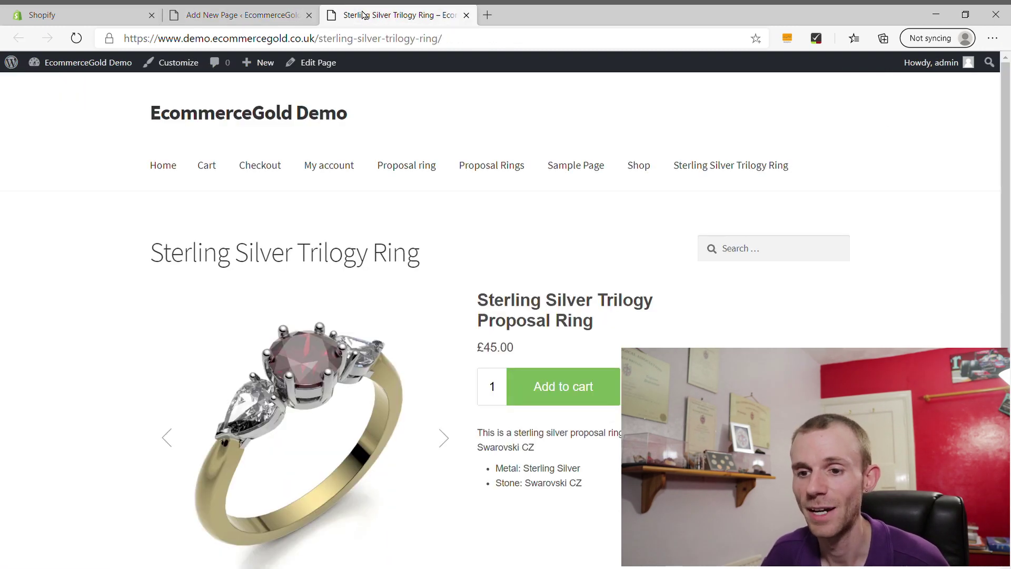
{"action": "scroll", "coordinate": [59, 287], "scroll_direction": "down", "scroll_amount": 3}
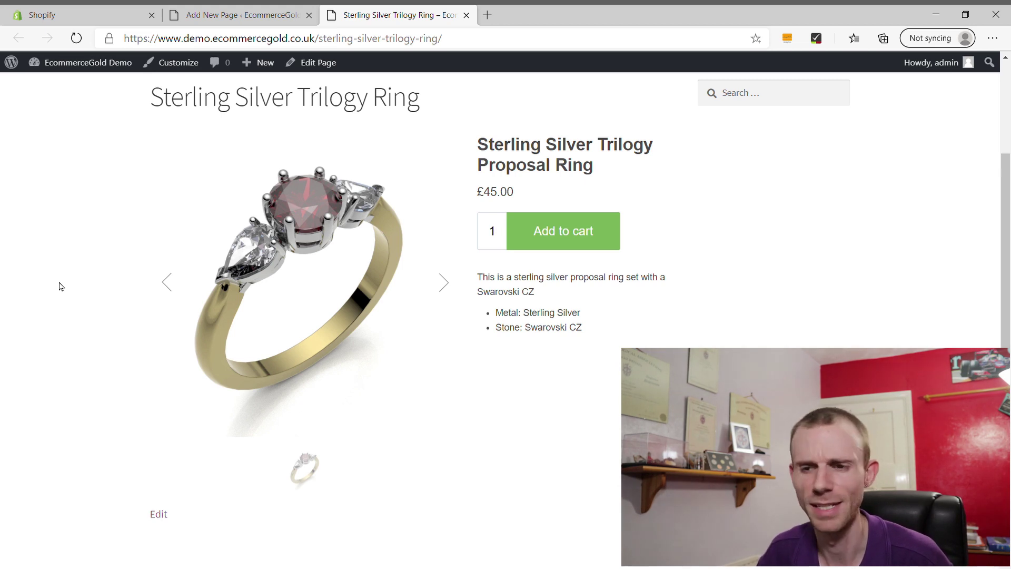
{"action": "left_click", "coordinate": [466, 16]}
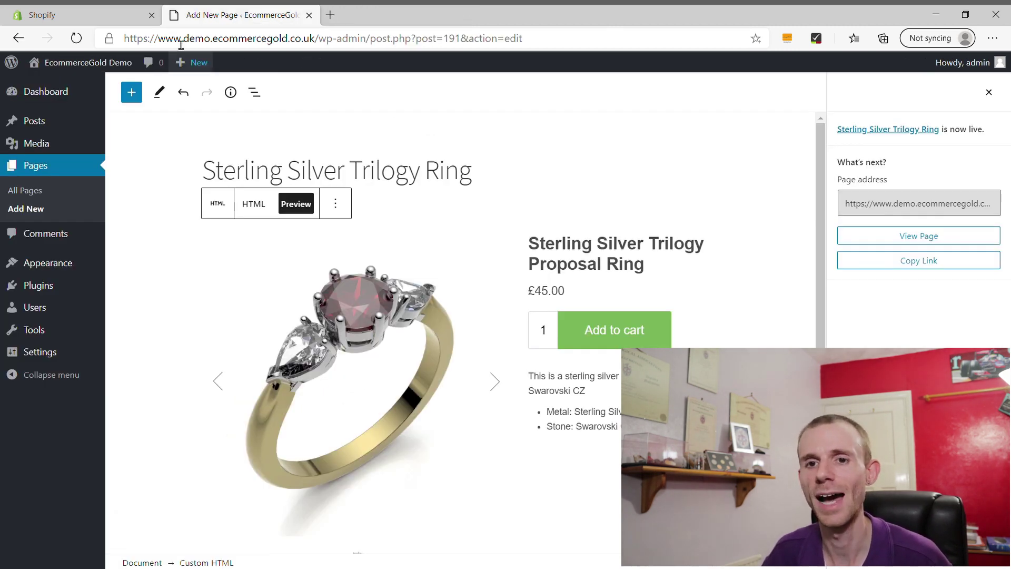
Return to the Shopify tab showing the ring's Buy Button embed code.
{"action": "left_click", "coordinate": [87, 17]}
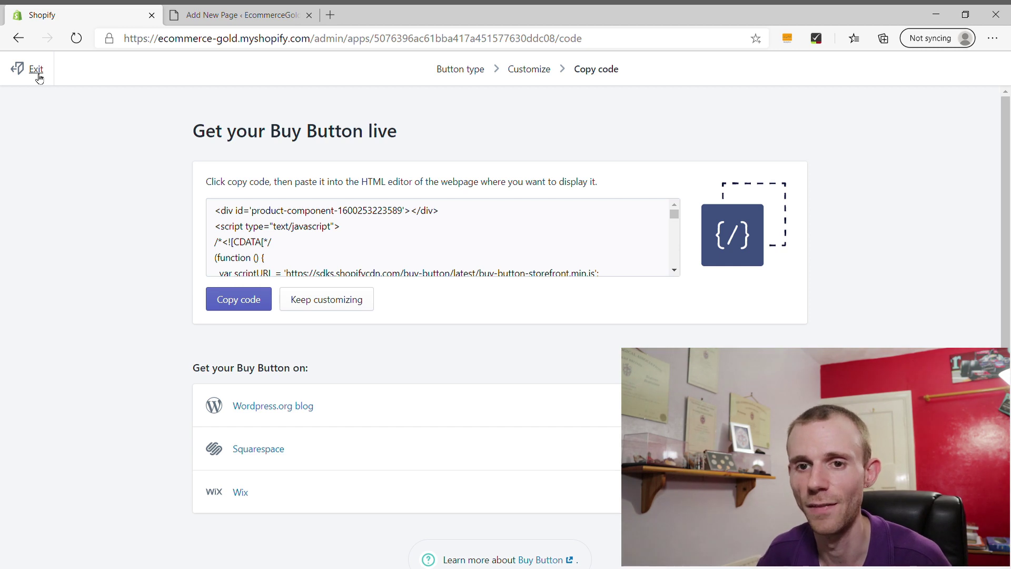
Create a new Collection Buy Button for the Proposal Rings collection.
{"action": "left_click", "coordinate": [39, 78]}
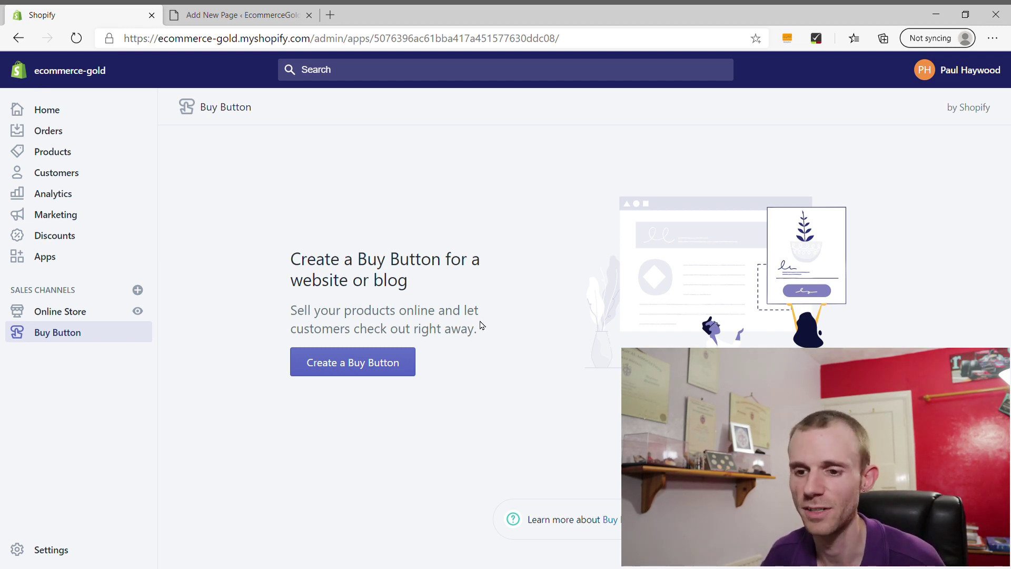
{"action": "left_click", "coordinate": [331, 367]}
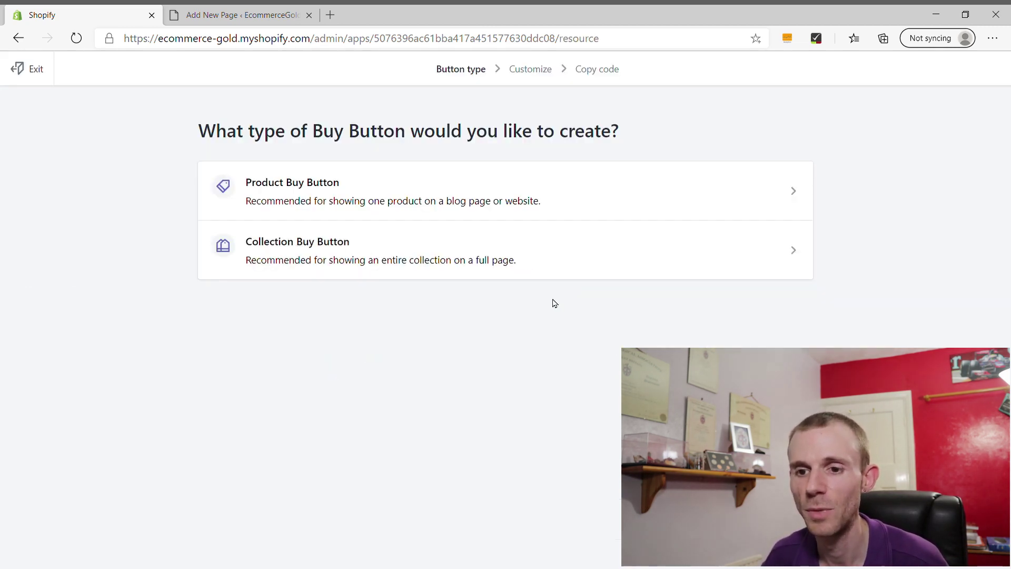
{"action": "left_click", "coordinate": [346, 256]}
{"action": "left_click", "coordinate": [394, 243]}
{"action": "left_click", "coordinate": [665, 520]}
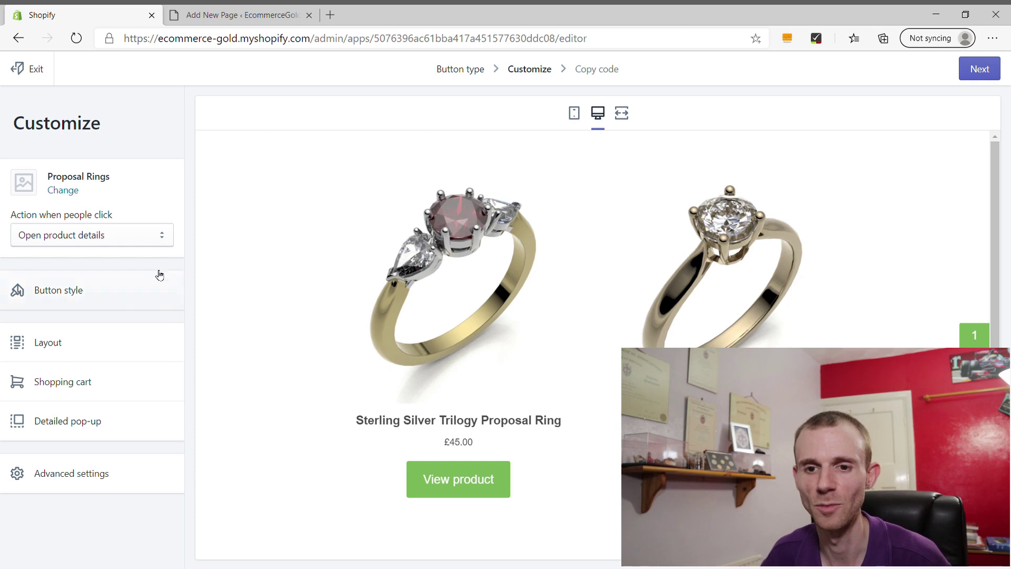
Set the collection button click action to Open product details with the Detailed pop-up.
{"action": "left_click", "coordinate": [117, 240]}
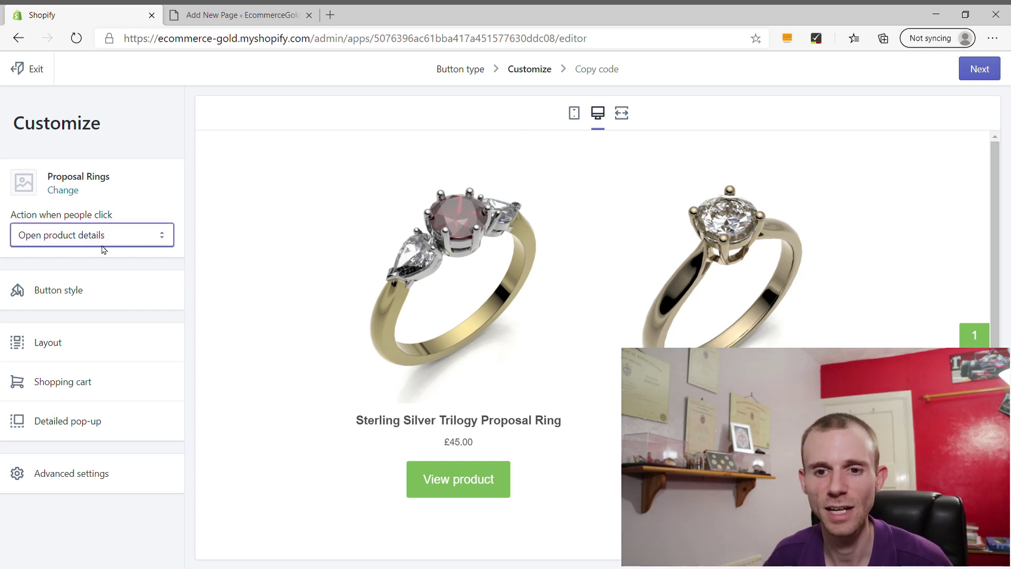
{"action": "left_click", "coordinate": [101, 258]}
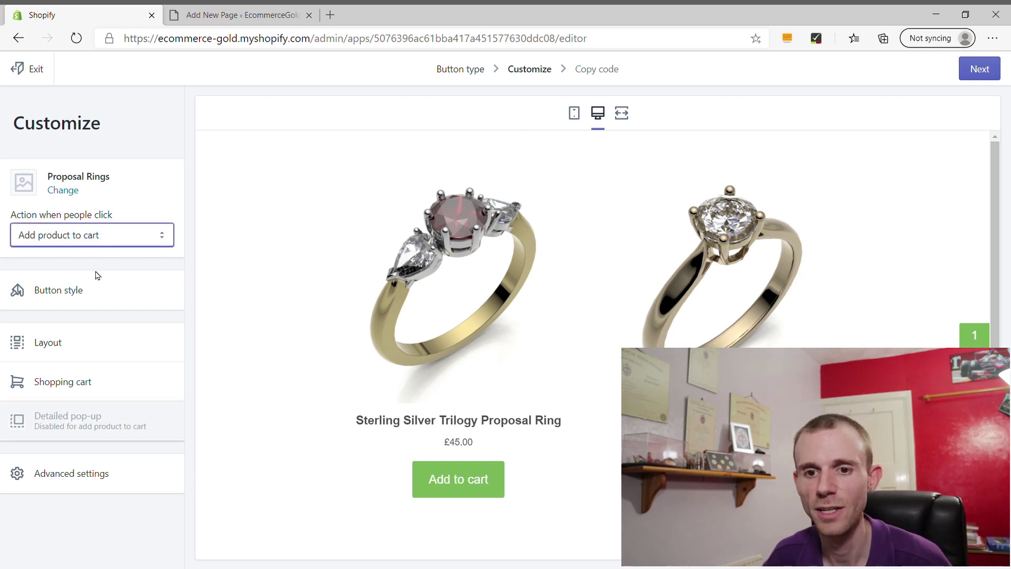
{"action": "key", "text": "Down"}
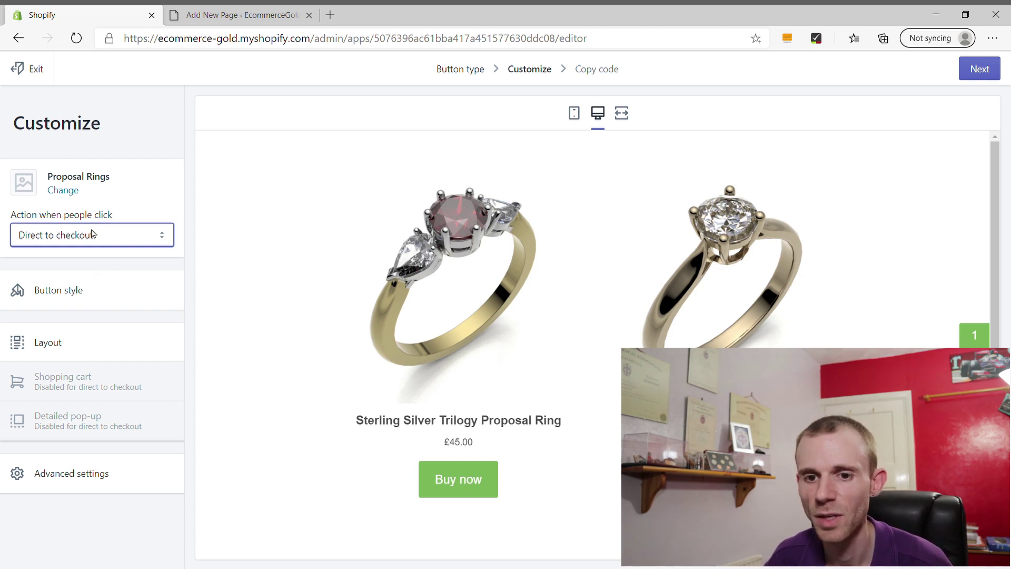
{"action": "key", "text": "Up"}
{"action": "key", "text": "Up"}
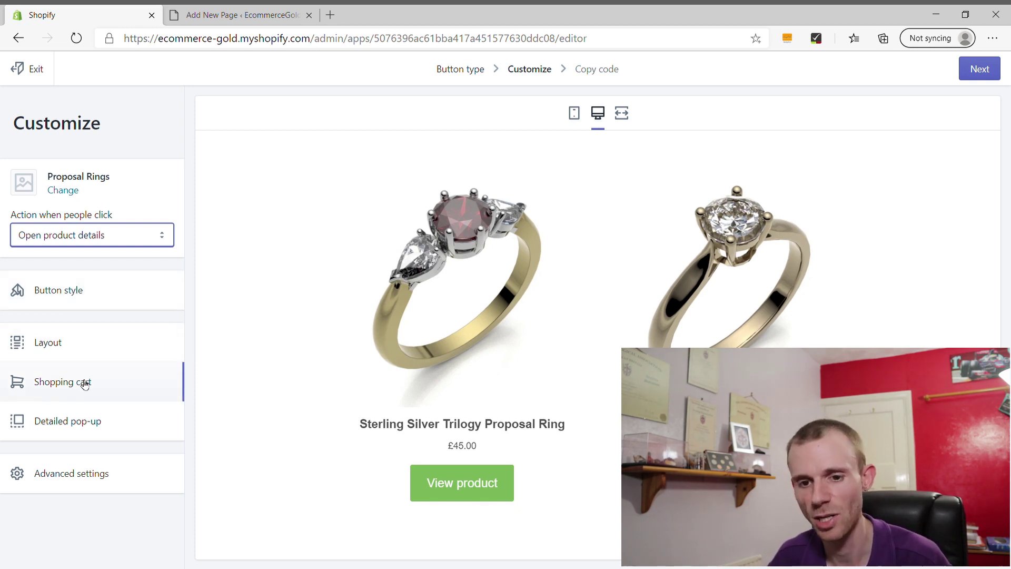
{"action": "left_click", "coordinate": [77, 430]}
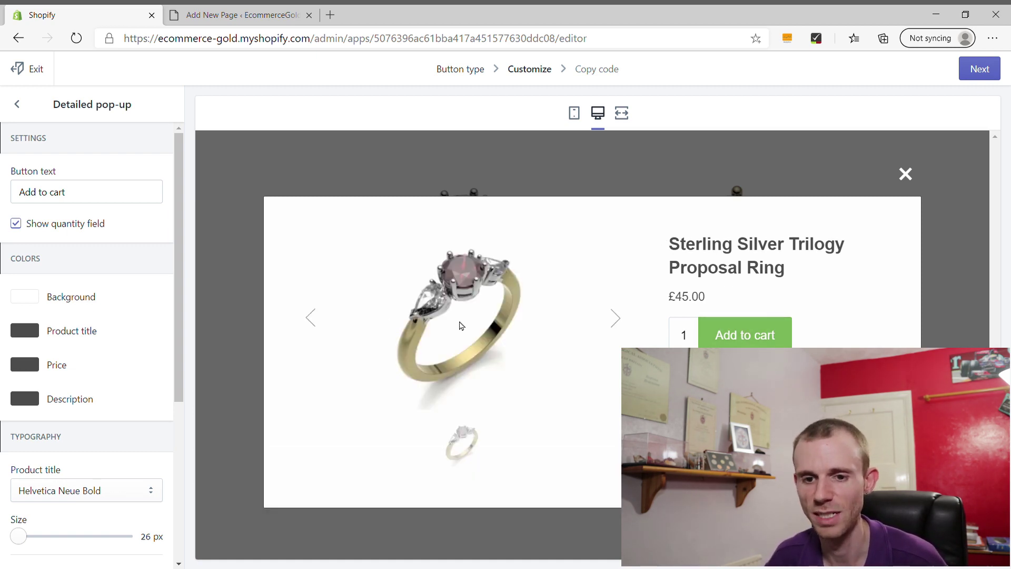
{"action": "scroll", "coordinate": [73, 226], "scroll_direction": "down", "scroll_amount": 5}
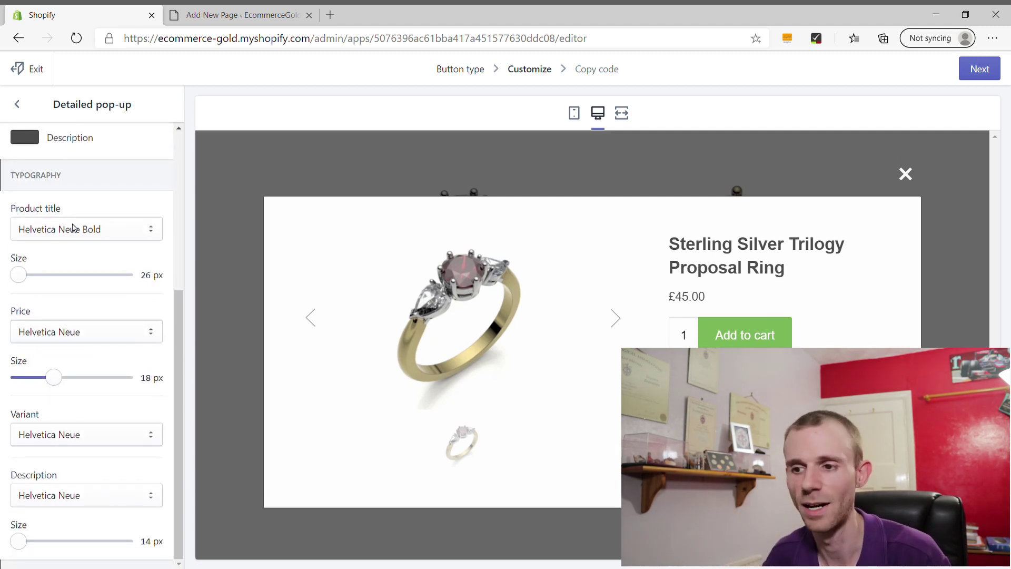
{"action": "left_click", "coordinate": [905, 173]}
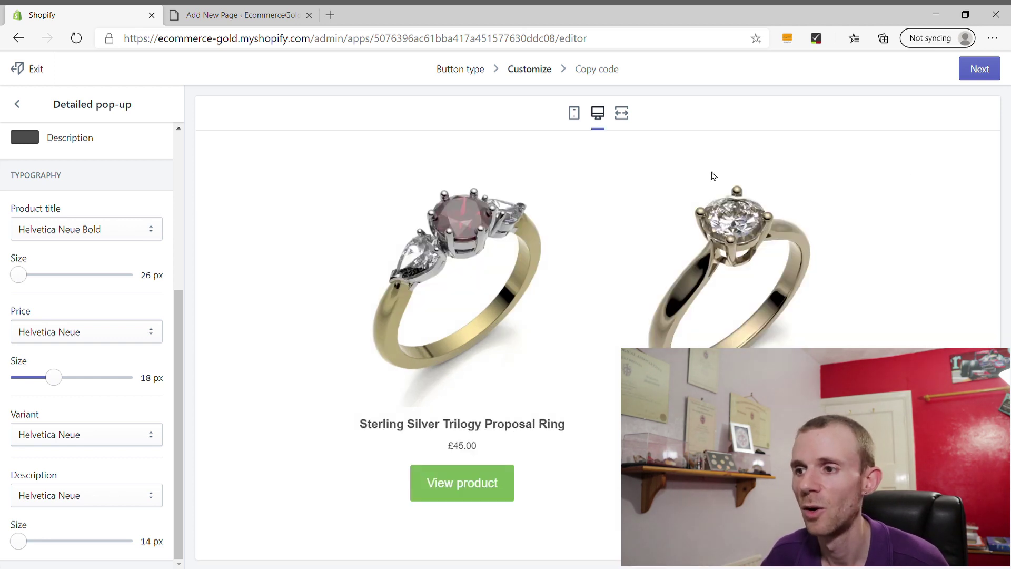
Copy the finished collection embed code and return to the WordPress editor.
{"action": "left_click", "coordinate": [981, 69]}
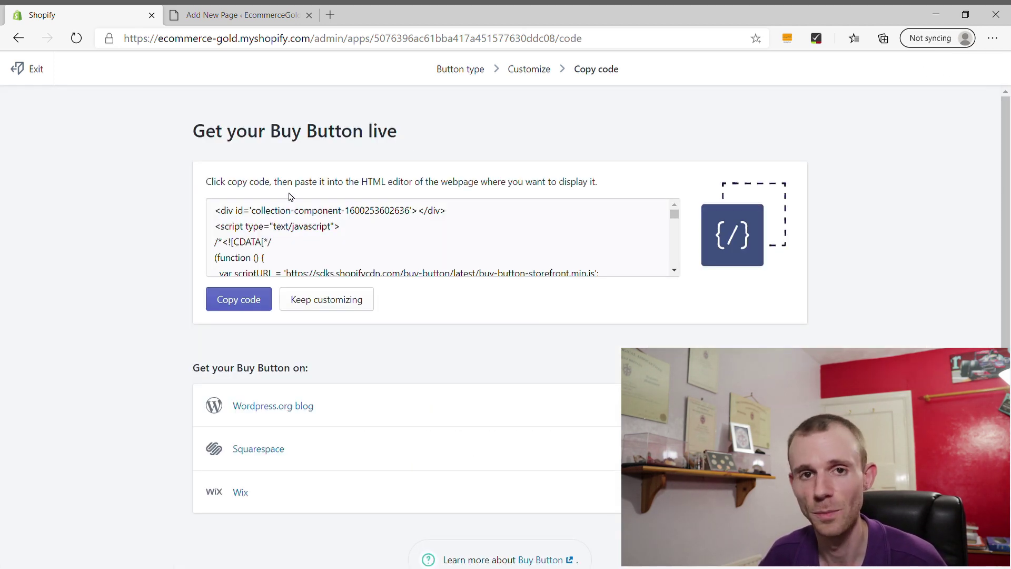
{"action": "left_click", "coordinate": [237, 298]}
{"action": "left_click", "coordinate": [244, 11]}
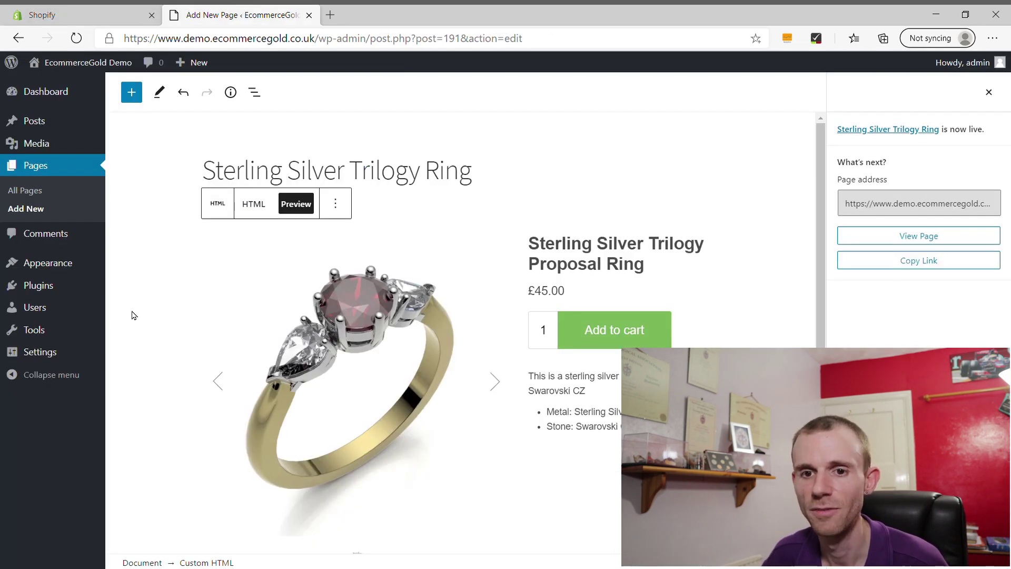
Start a new WordPress page titled 'Proposal Rings Collection'.
{"action": "left_click", "coordinate": [39, 210]}
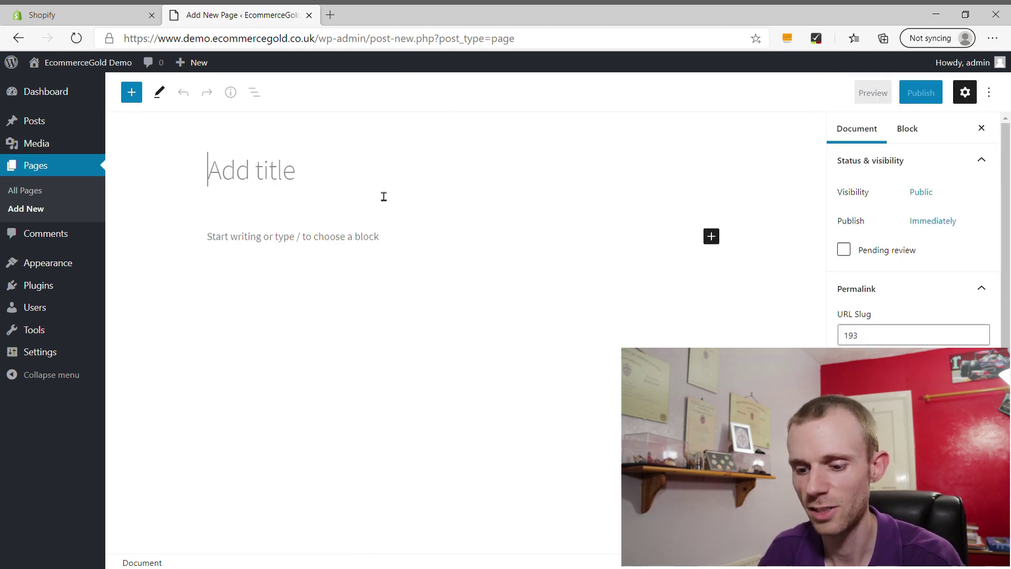
{"action": "type", "text": "Prop"}
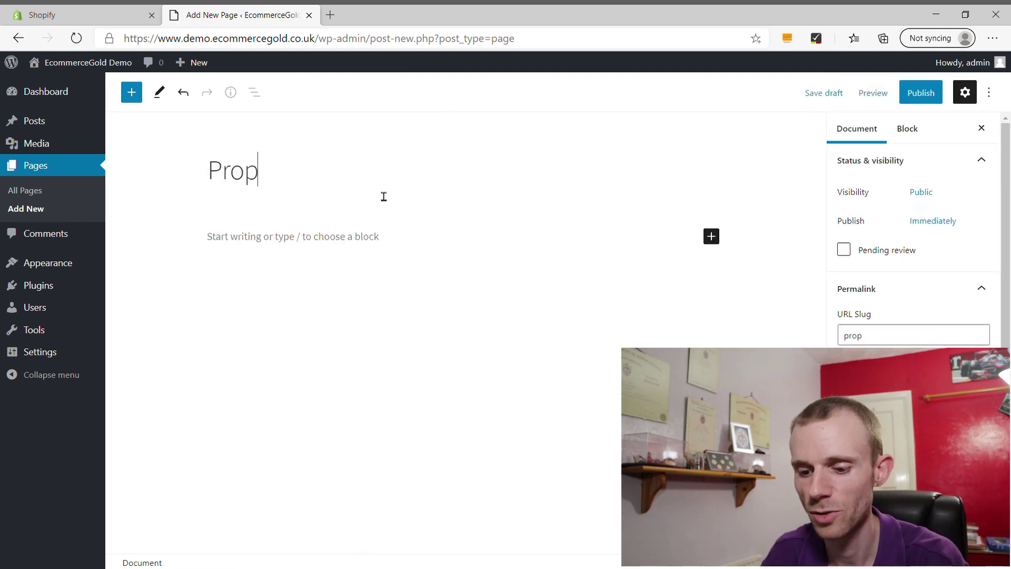
{"action": "type", "text": "osalr"}
{"action": "key", "text": "BackSpace"}
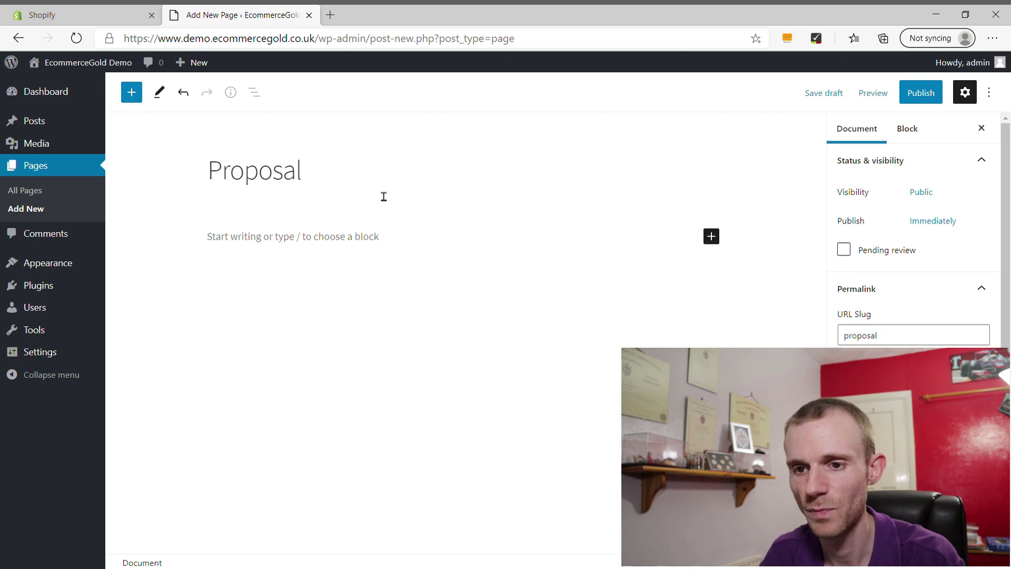
{"action": "type", "text": "Rings C"}
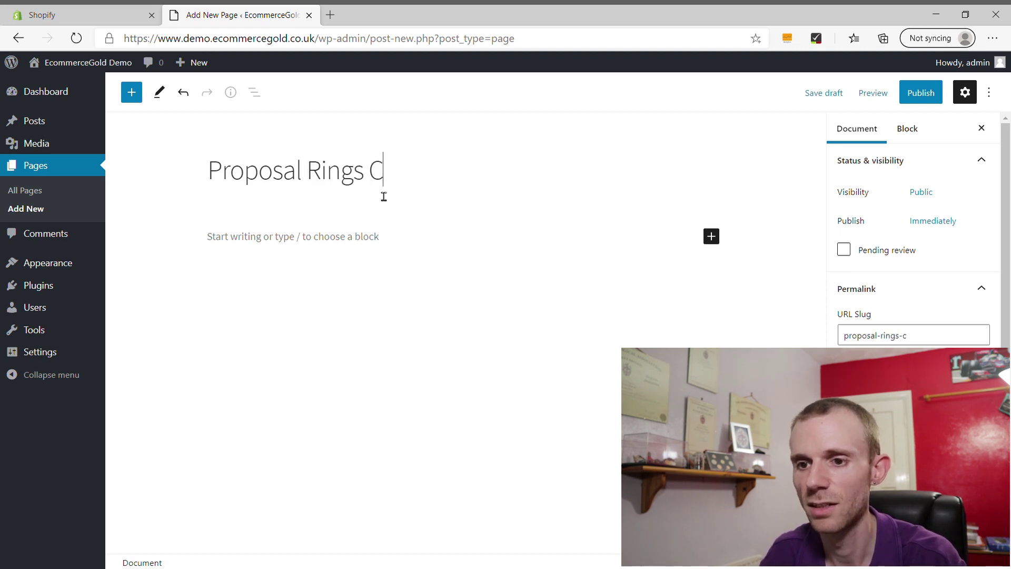
{"action": "type", "text": "ollection"}
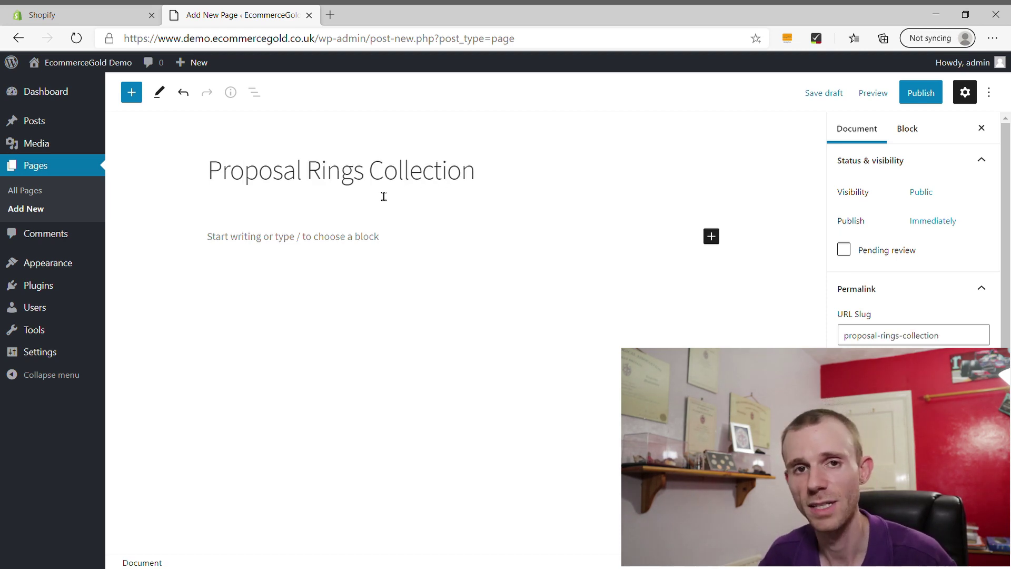
Paste the Shopify collection embed code into a Custom HTML block and preview it.
{"action": "left_click", "coordinate": [711, 235]}
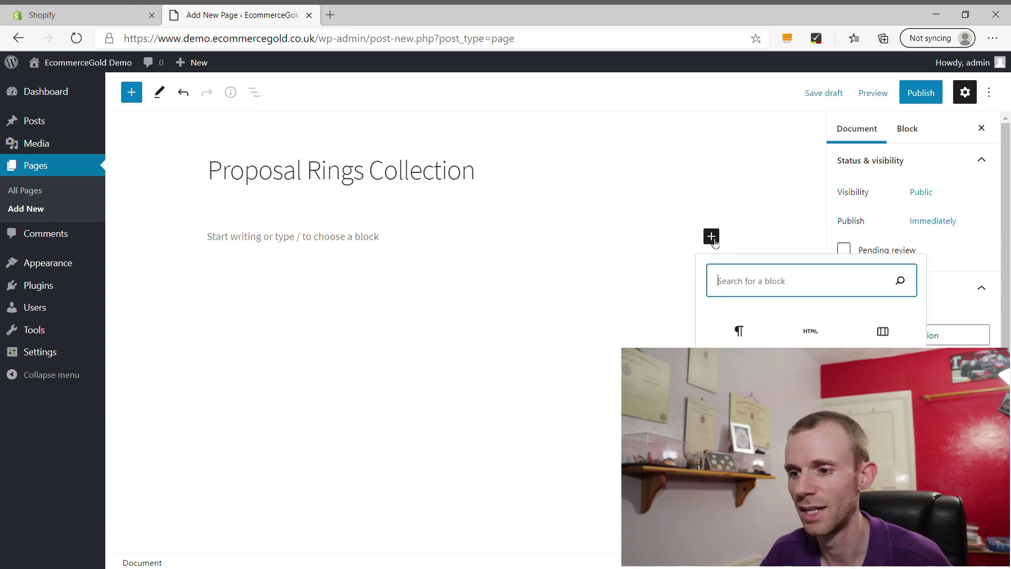
{"action": "left_click", "coordinate": [813, 334]}
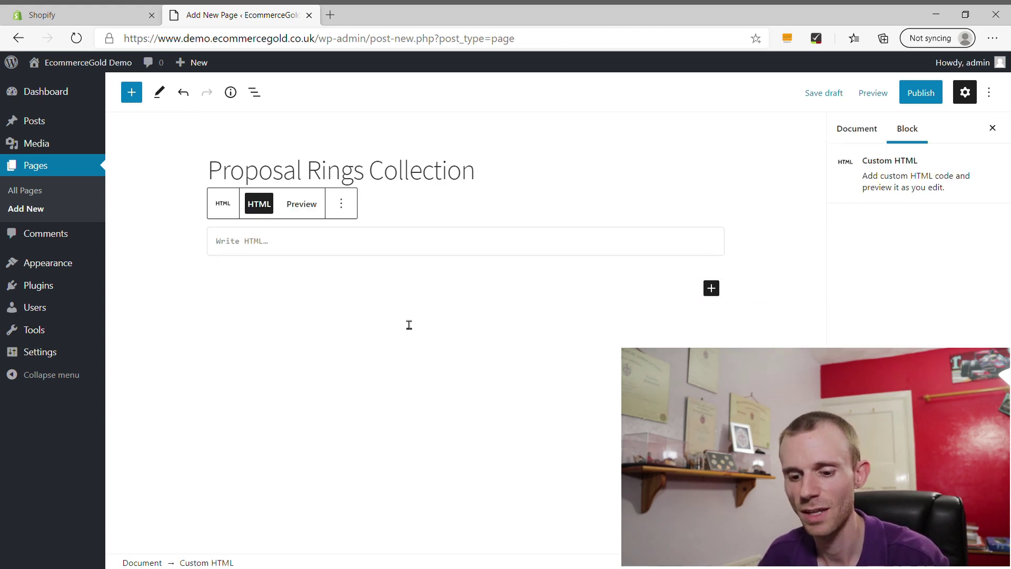
{"action": "key", "text": "ctrl+v"}
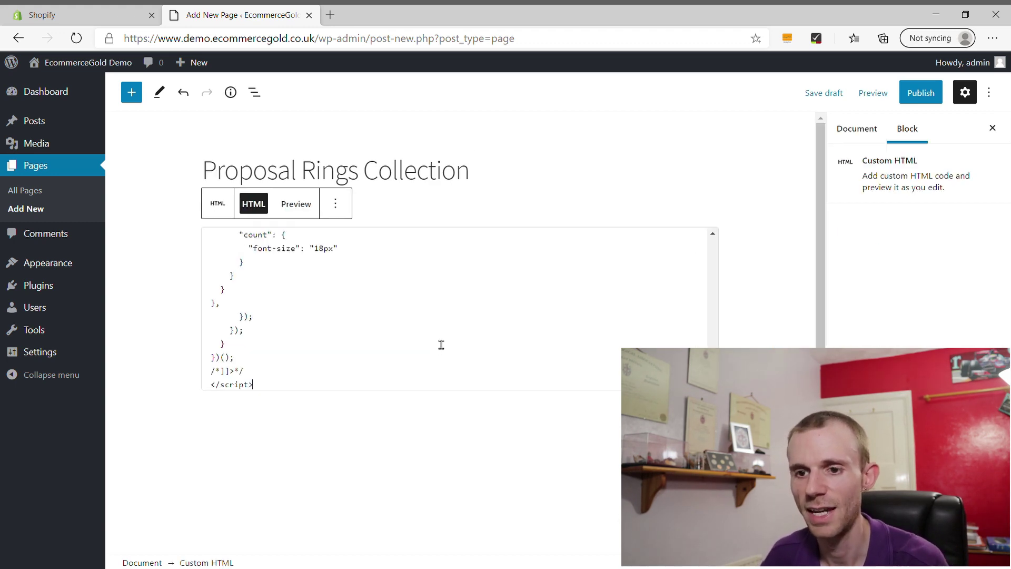
{"action": "left_click", "coordinate": [309, 207]}
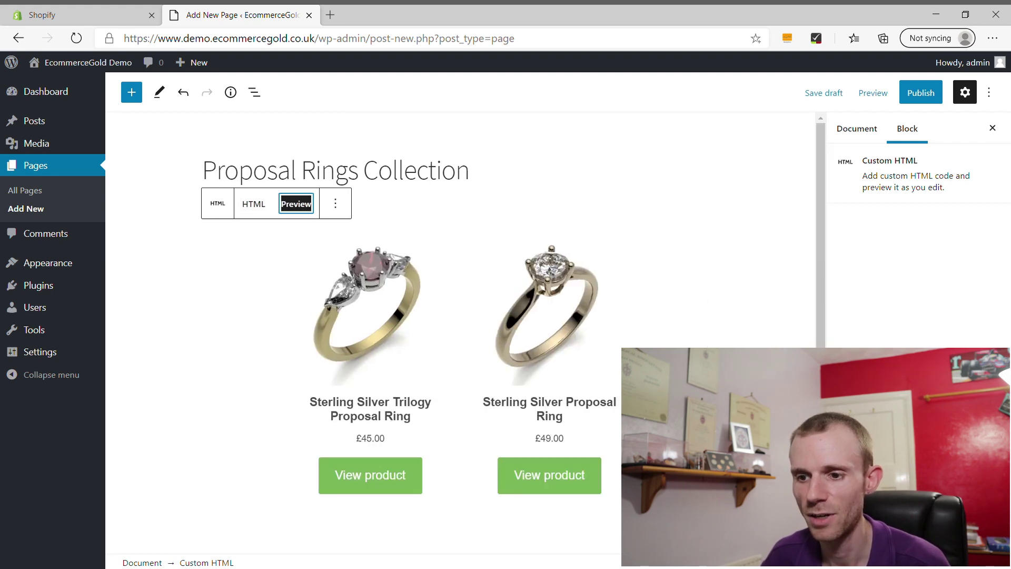
Publish the Proposal Rings Collection page and open the live page.
{"action": "left_click", "coordinate": [915, 86]}
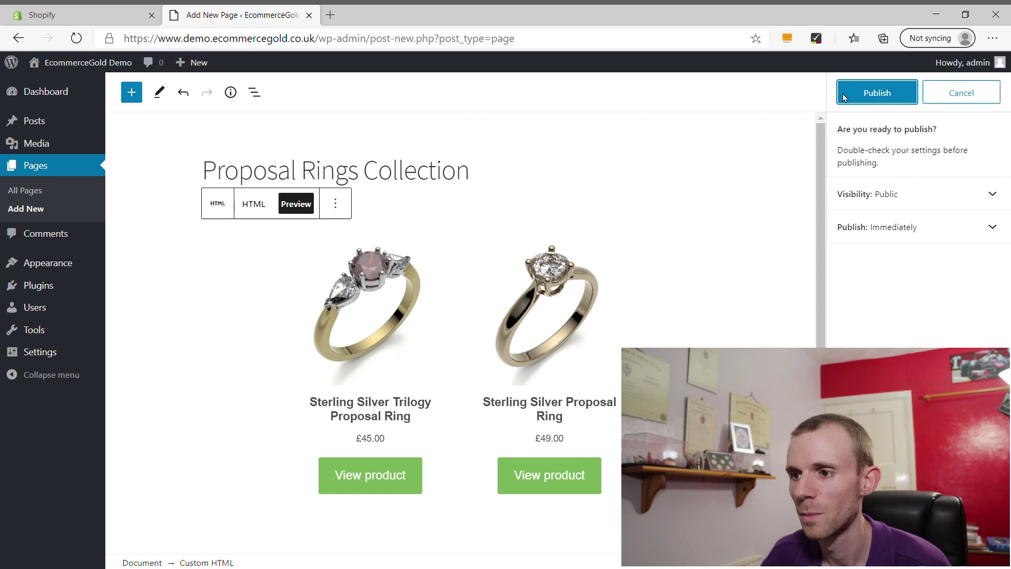
{"action": "left_click", "coordinate": [845, 95]}
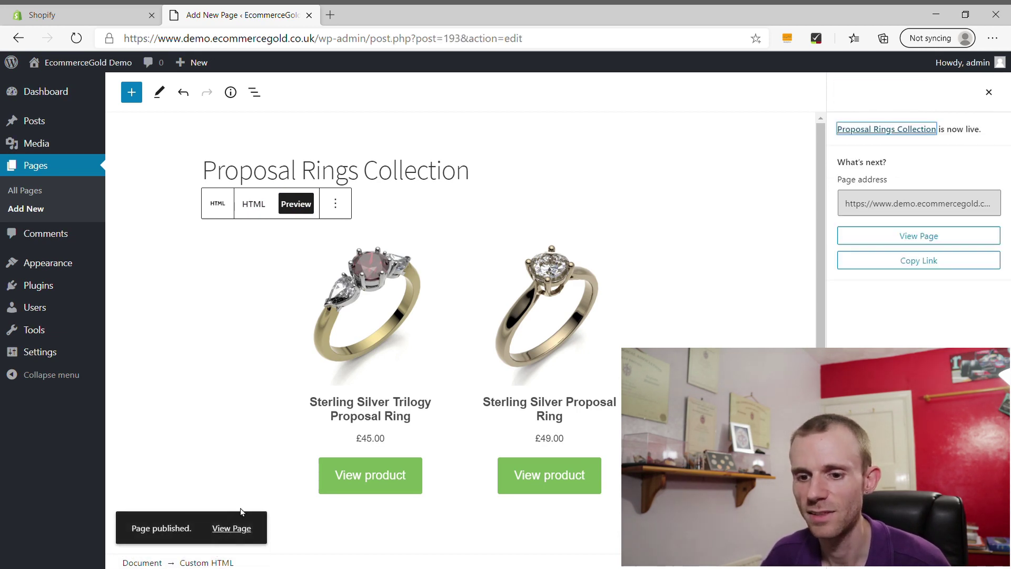
{"action": "left_click", "coordinate": [240, 529], "text": "ctrl"}
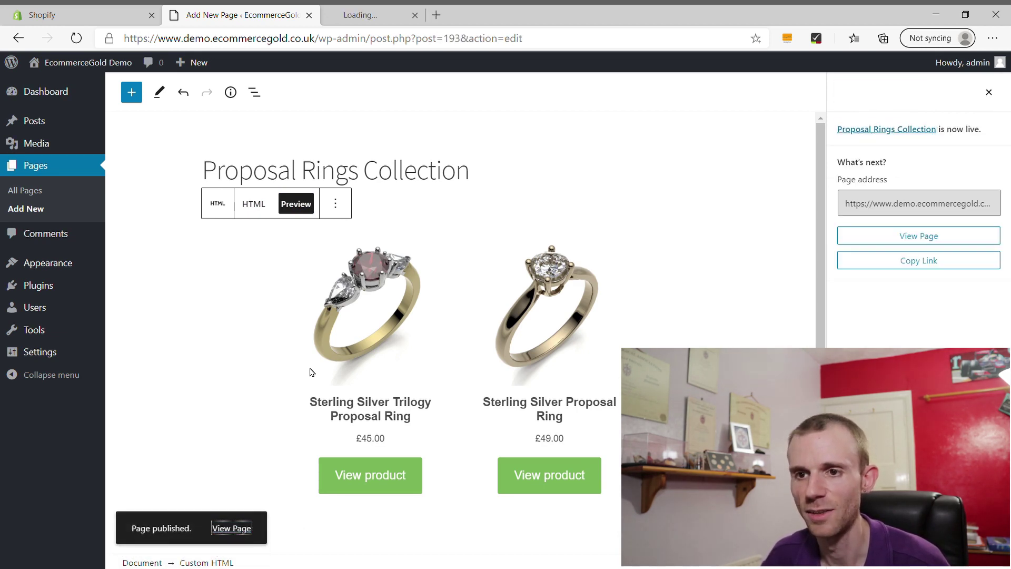
On the live page, view the Trilogy ring's product details pop-up showing £45.00.
{"action": "left_click", "coordinate": [400, 15]}
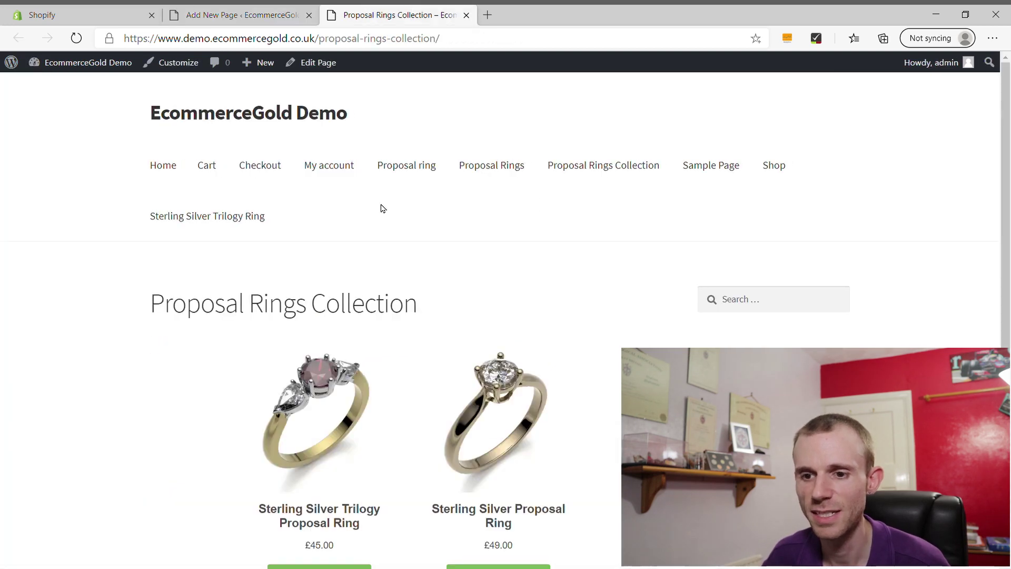
{"action": "scroll", "coordinate": [132, 375], "scroll_direction": "down", "scroll_amount": 1}
{"action": "scroll", "coordinate": [253, 220], "scroll_direction": "down", "scroll_amount": 1}
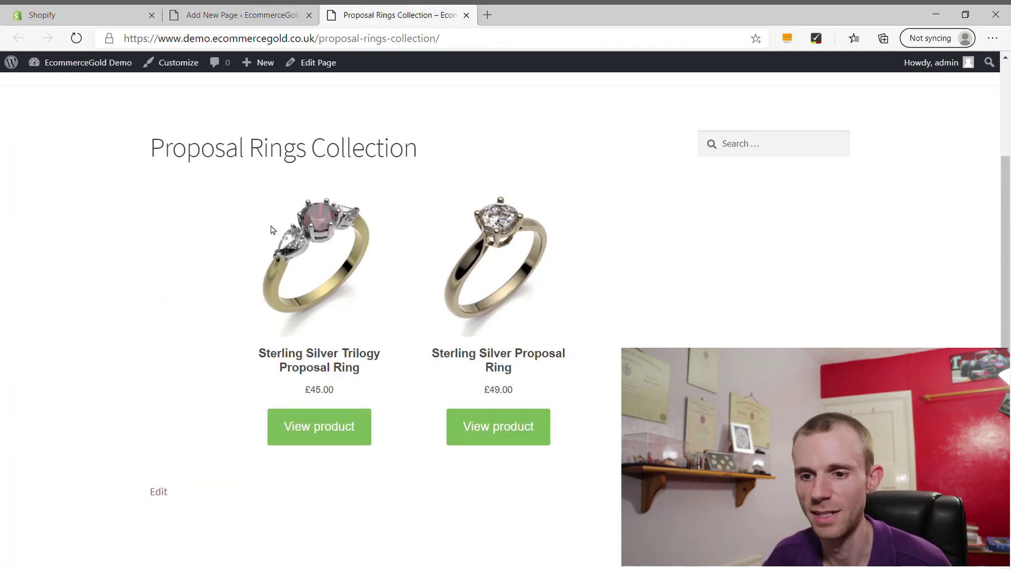
{"action": "left_click", "coordinate": [322, 429]}
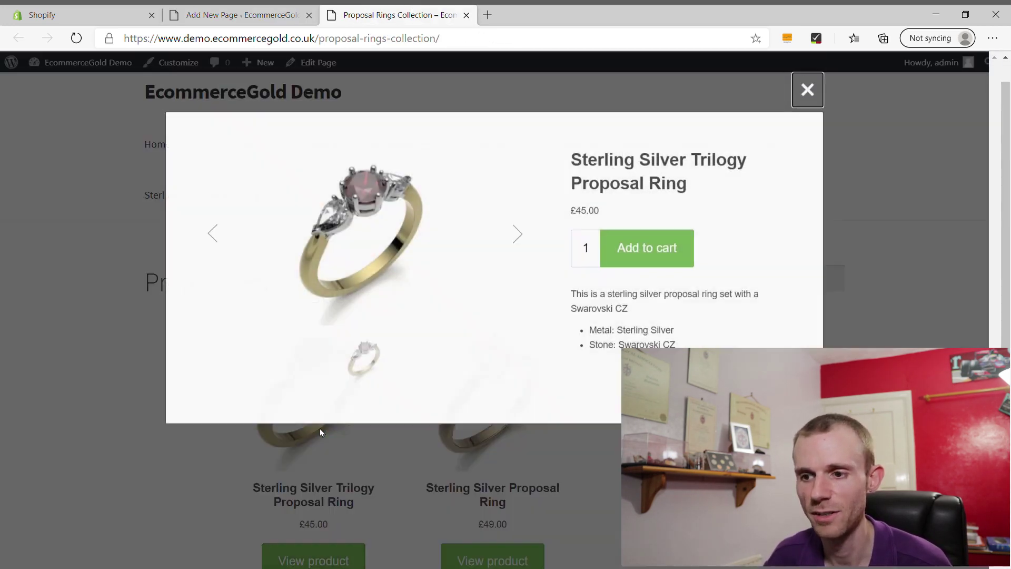